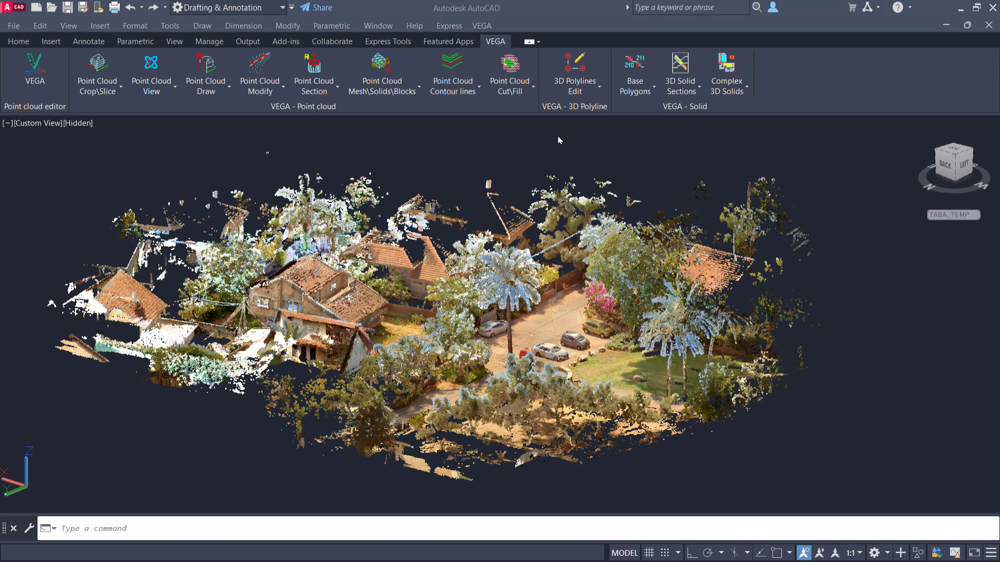
Step: Start dynamic point cloud slices by plane with a distance between slices of 0.2 and a slice width of 0.05
{"action": "left_click", "coordinate": [97, 83]}
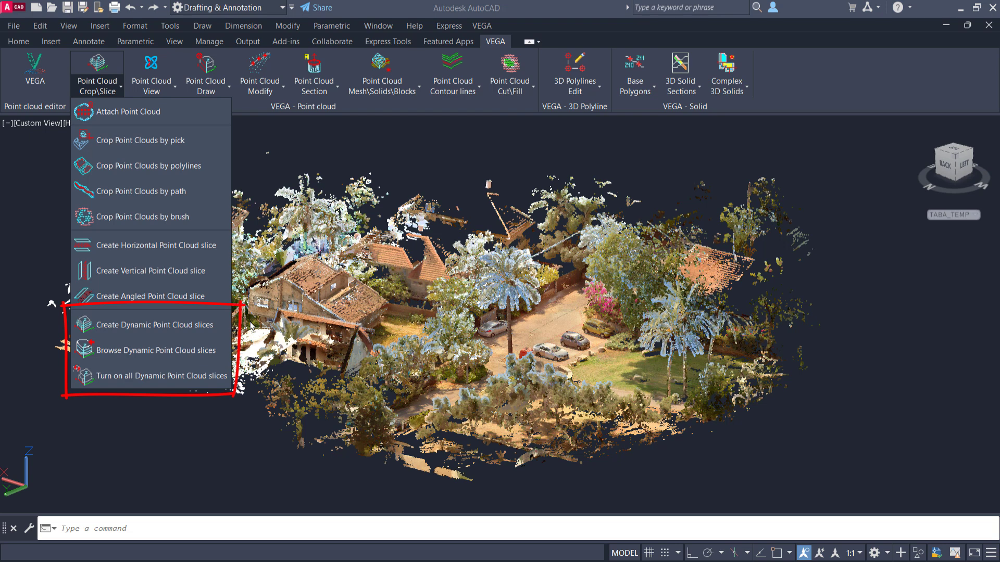
{"action": "left_click", "coordinate": [207, 328]}
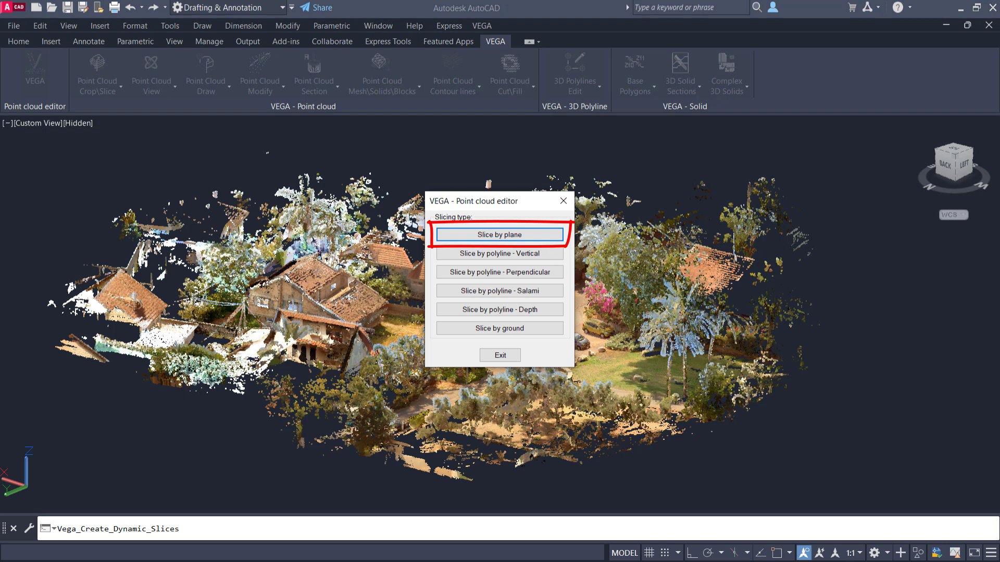
{"action": "left_click", "coordinate": [520, 235]}
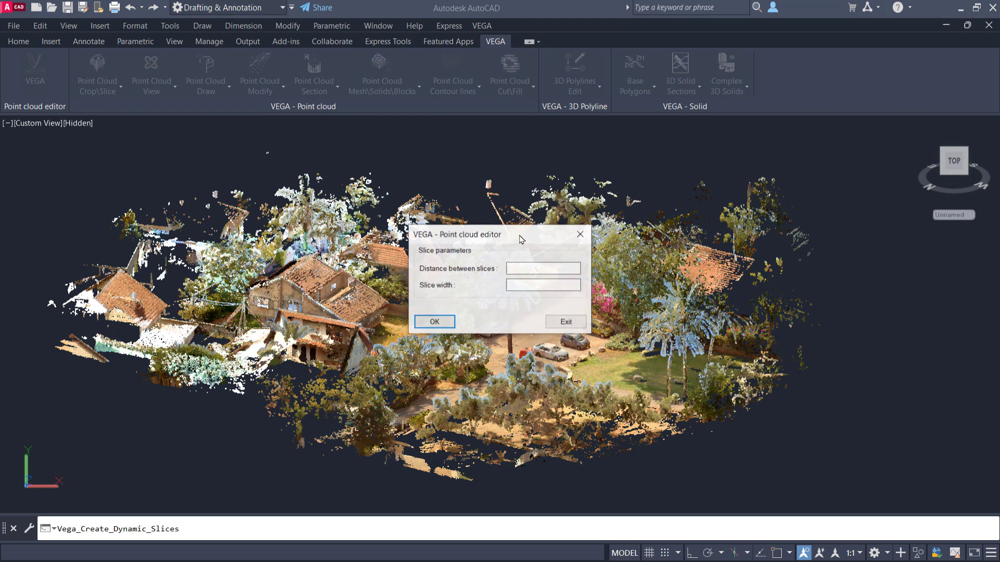
{"action": "left_click_drag", "start_coordinate": [538, 229], "coordinate": [532, 160]}
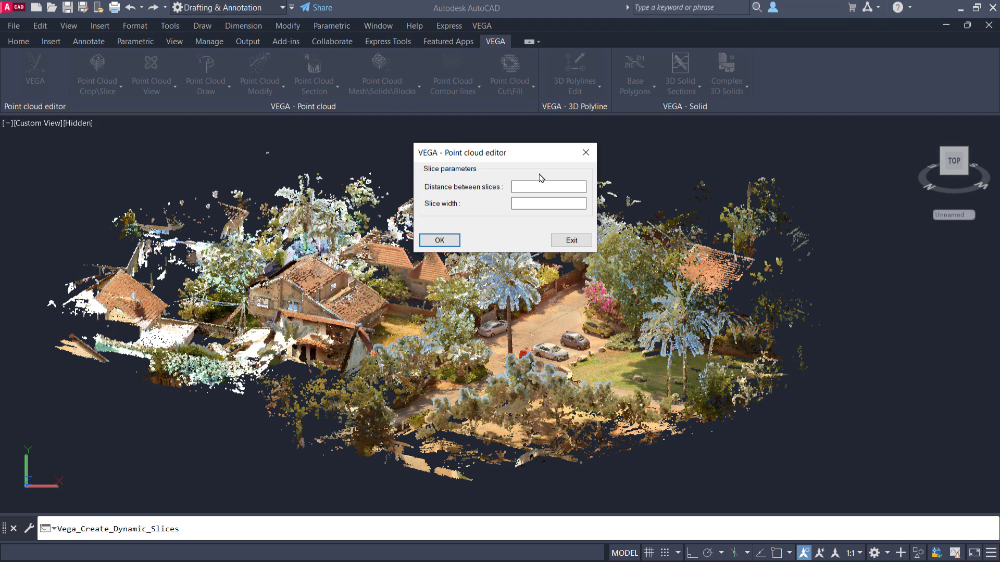
{"action": "left_click", "coordinate": [525, 186]}
{"action": "type", "text": "0.2"}
{"action": "left_click", "coordinate": [527, 204]}
{"action": "type", "text": "0.05"}
{"action": "left_click", "coordinate": [453, 243]}
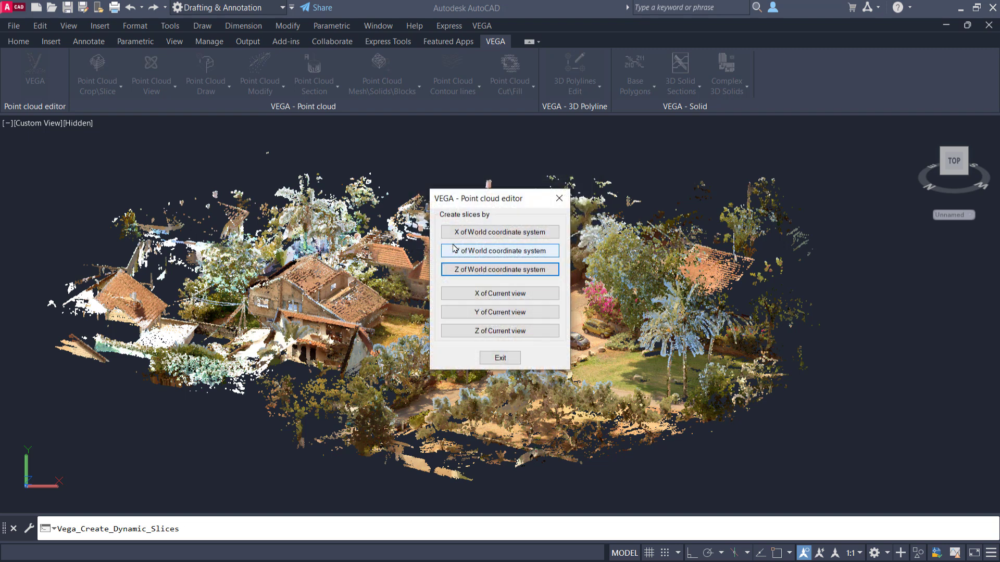
Step: Create the slices along Z of the world coordinate system for the point cloud, with a region enclosing the whole cloud in front view
{"action": "left_click_drag", "start_coordinate": [510, 199], "coordinate": [520, 155]}
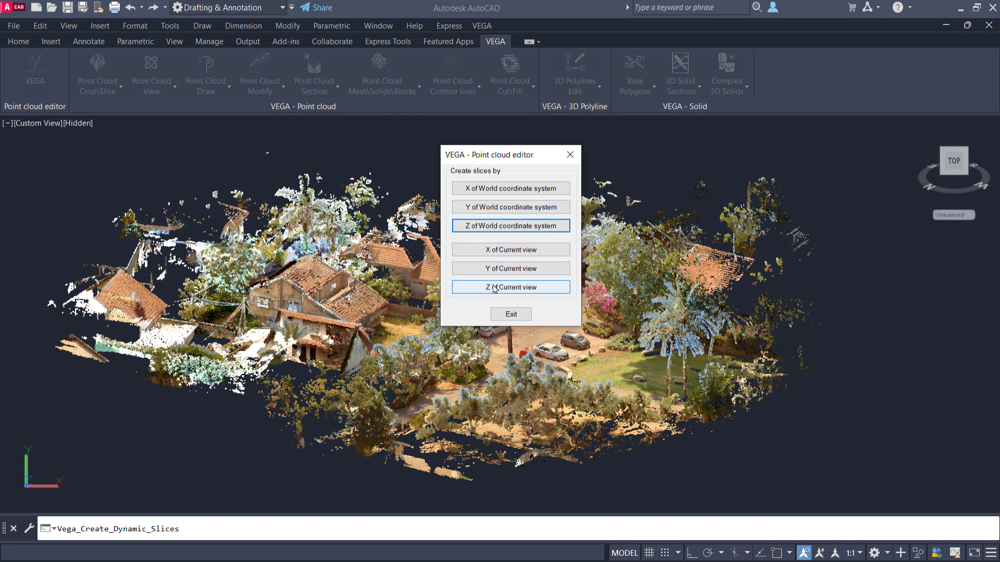
{"action": "left_click", "coordinate": [539, 230]}
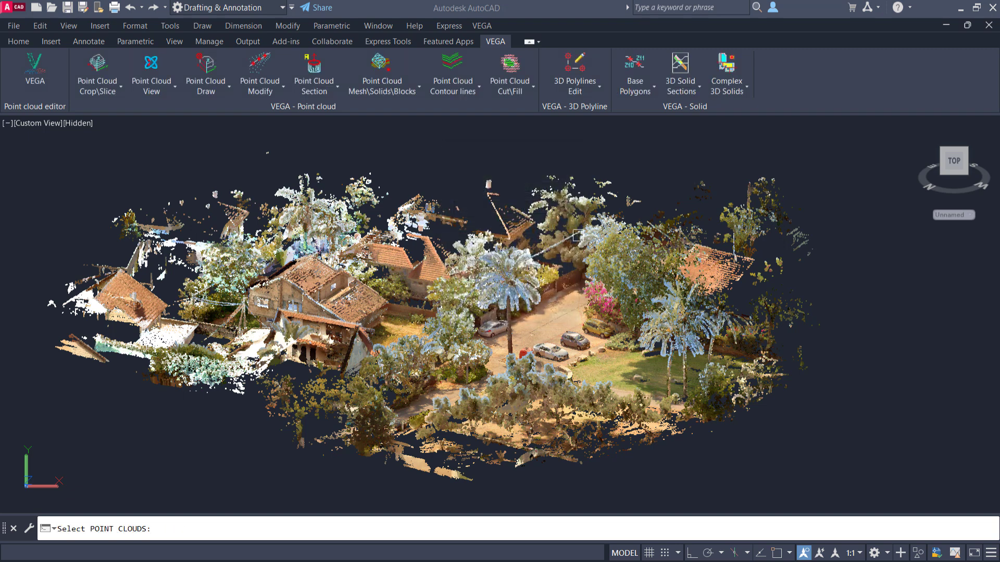
{"action": "left_click", "coordinate": [609, 213]}
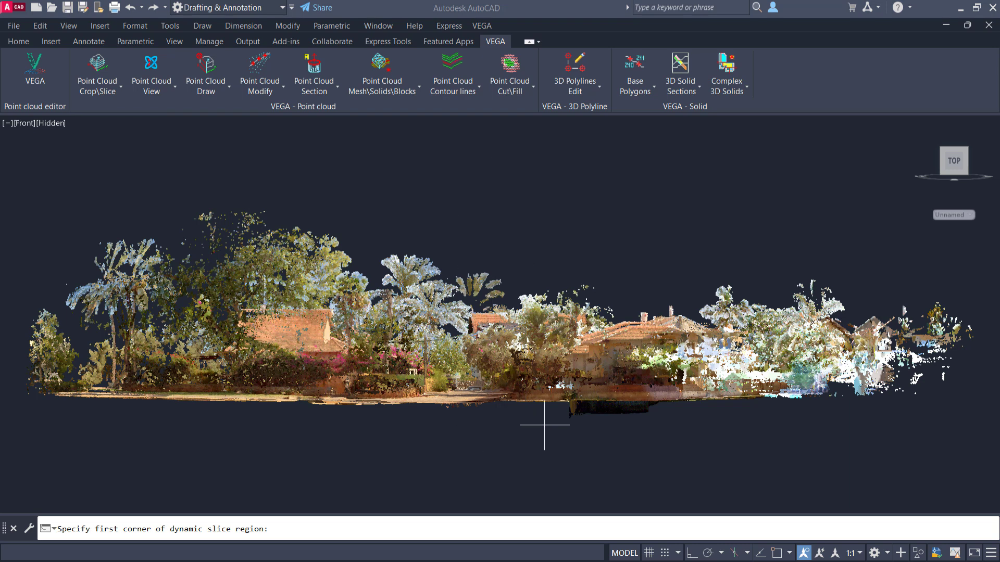
{"action": "scroll", "coordinate": [552, 419], "scroll_direction": "down", "scroll_amount": 2}
{"action": "scroll", "coordinate": [558, 418], "scroll_direction": "up", "scroll_amount": 1}
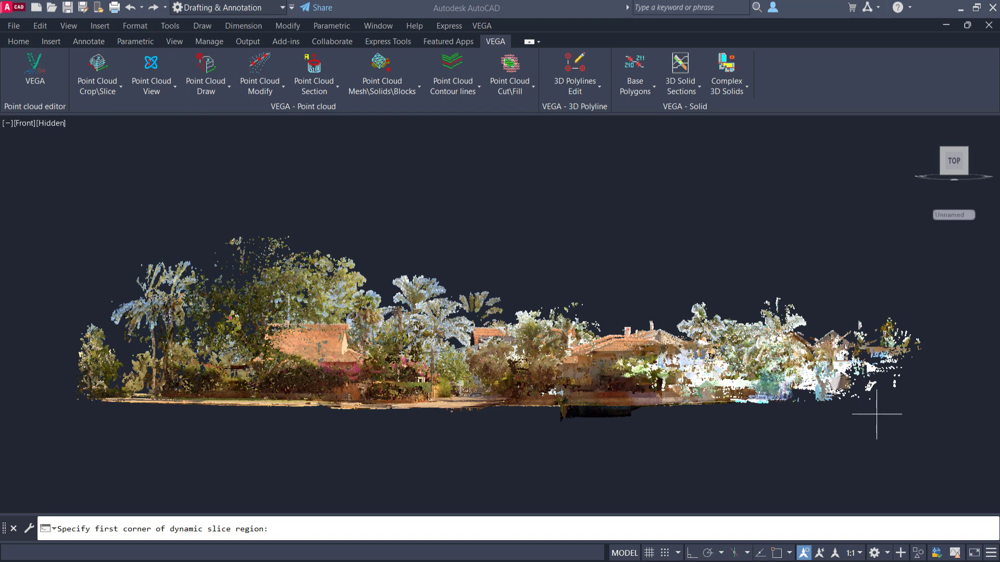
{"action": "left_click", "coordinate": [930, 423]}
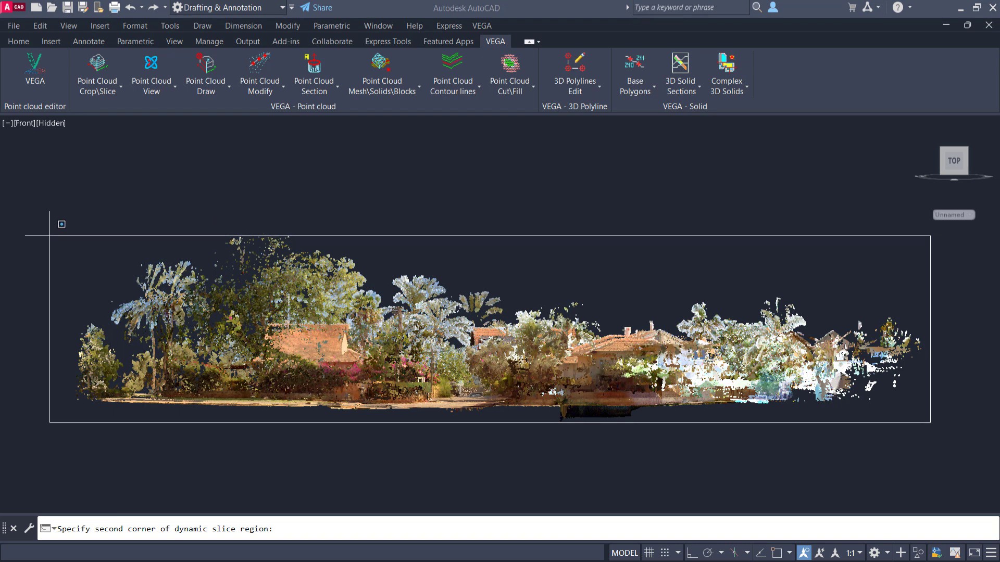
{"action": "left_click", "coordinate": [58, 232]}
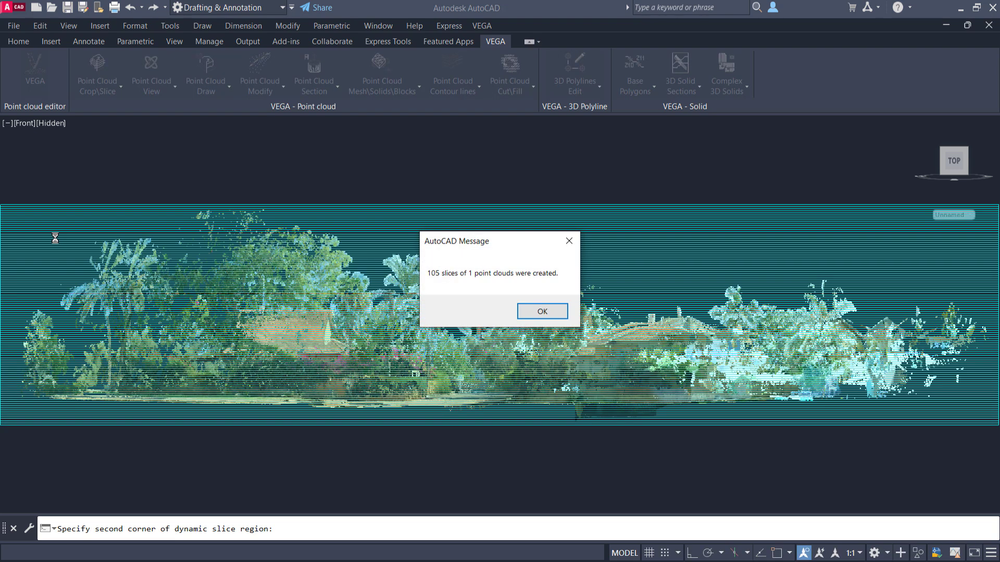
{"action": "left_click", "coordinate": [544, 312]}
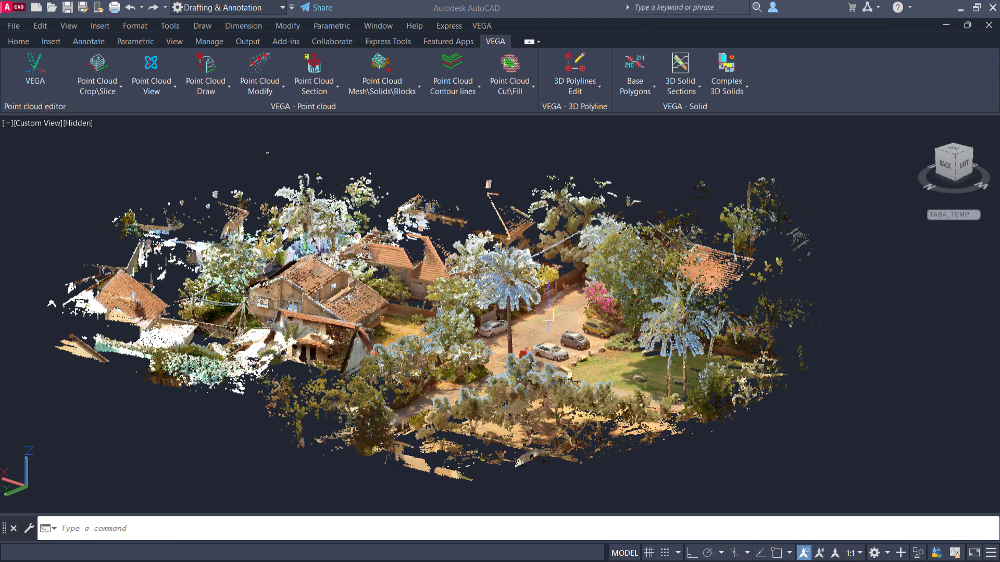
Step: Start browsing the point cloud's dynamic slices and step forward from the first slice
{"action": "middle_click_drag", "start_coordinate": [532, 314], "coordinate": [568, 323]}
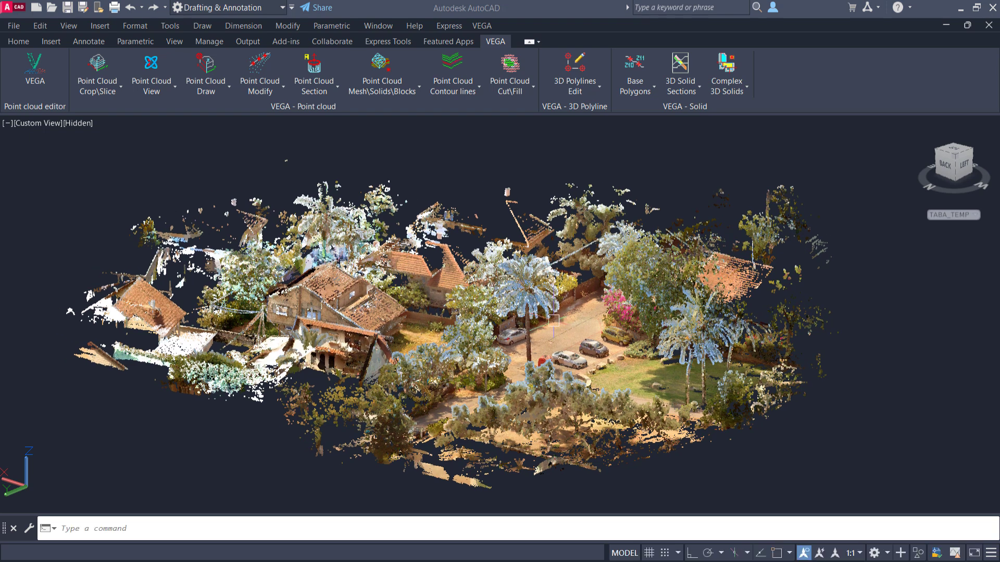
{"action": "left_click", "coordinate": [107, 90]}
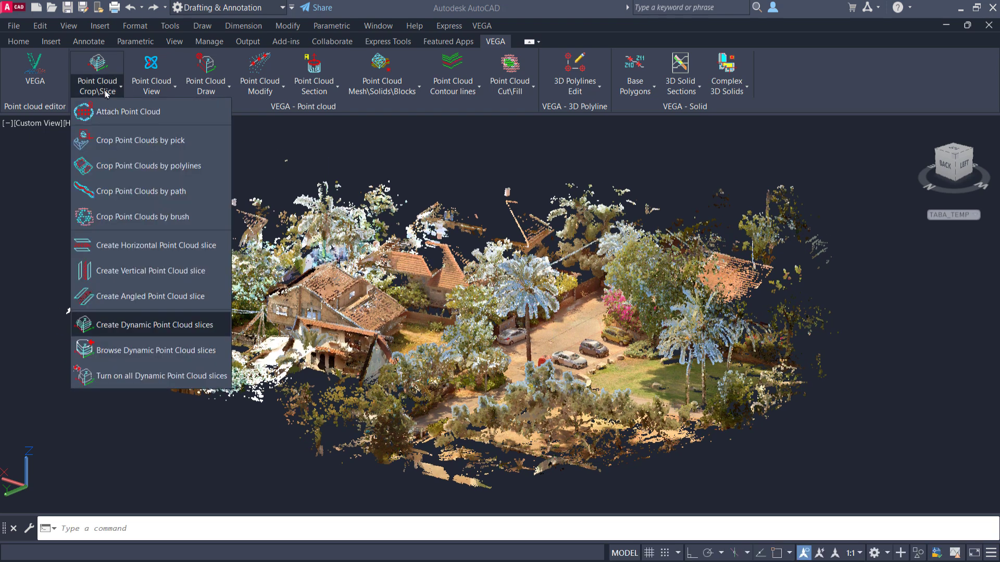
{"action": "left_click", "coordinate": [209, 352]}
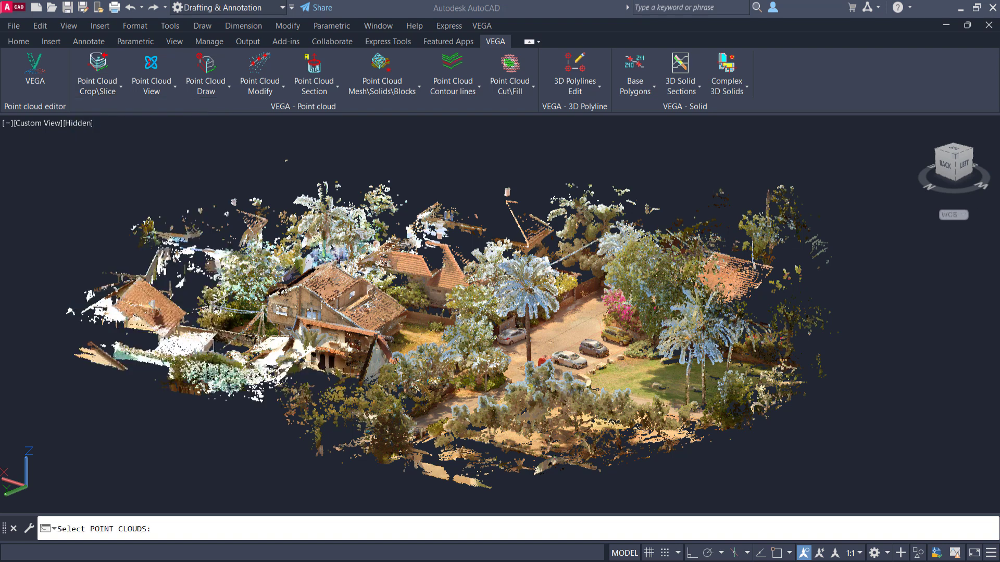
{"action": "left_click", "coordinate": [529, 286]}
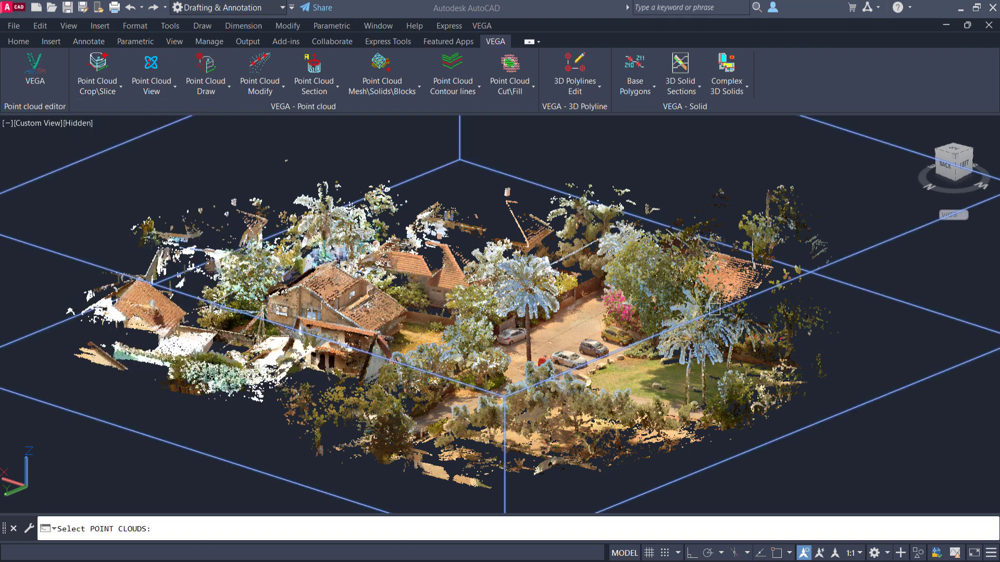
{"action": "key", "text": "Return"}
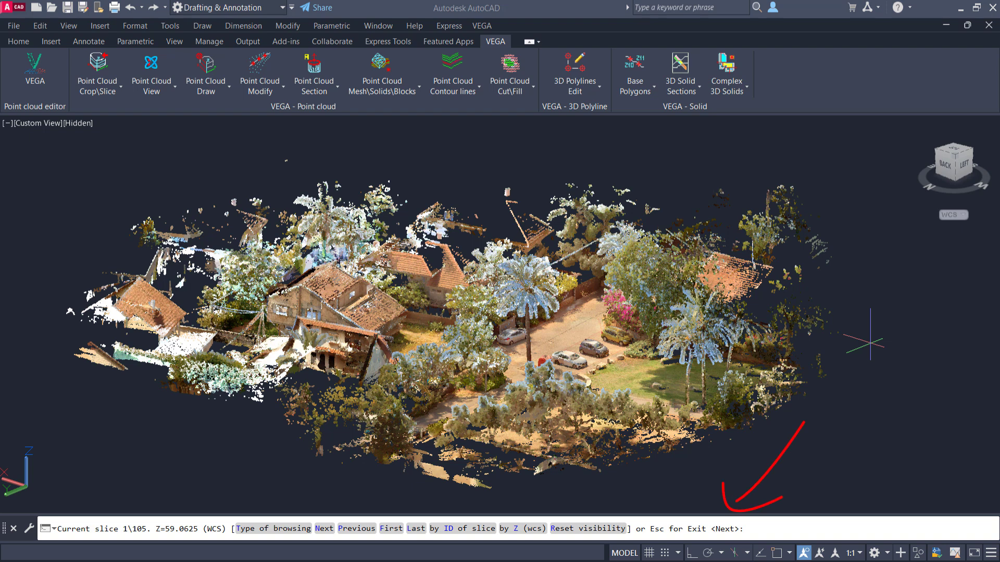
{"action": "key", "text": "Return"}
{"action": "key", "text": "Return"}
{"action": "key", "text": "Return"}
{"action": "key", "text": "Return"}
{"action": "key", "text": "Return"}
{"action": "key", "text": "Return"}
{"action": "key", "text": "Return"}
{"action": "key", "text": "Return"}
{"action": "key", "text": "Return"}
{"action": "key", "text": "Return"}
{"action": "key", "text": "Return"}
{"action": "key", "text": "Return"}
{"action": "key", "text": "Return"}
{"action": "key", "text": "Return"}
{"action": "key", "text": "Return"}
{"action": "key", "text": "Return"}
{"action": "key", "text": "Return"}
{"action": "key", "text": "Return"}
{"action": "key", "text": "Return"}
{"action": "key", "text": "Return"}
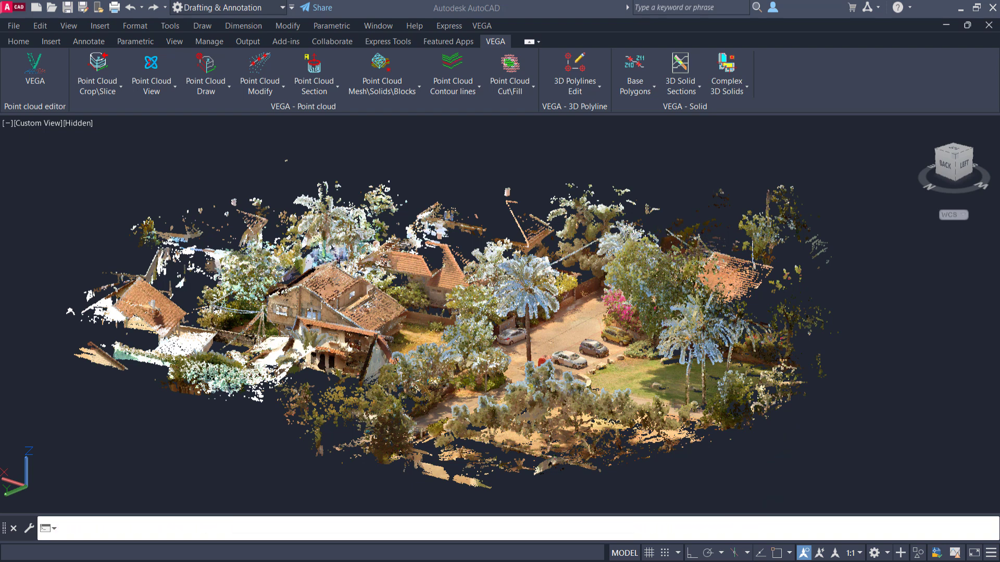
Step: Continue browsing forward to slice 68
{"action": "type", "text": "id"}
{"action": "key", "text": "Return"}
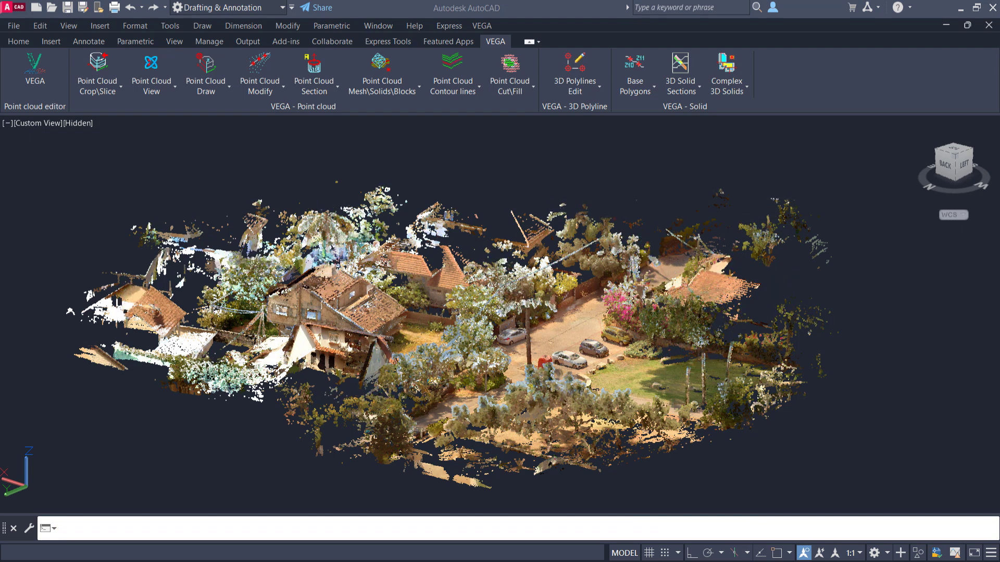
{"action": "type", "text": "65"}
{"action": "key", "text": "Return"}
{"action": "key", "text": "Return"}
{"action": "key", "text": "Return"}
{"action": "key", "text": "Return"}
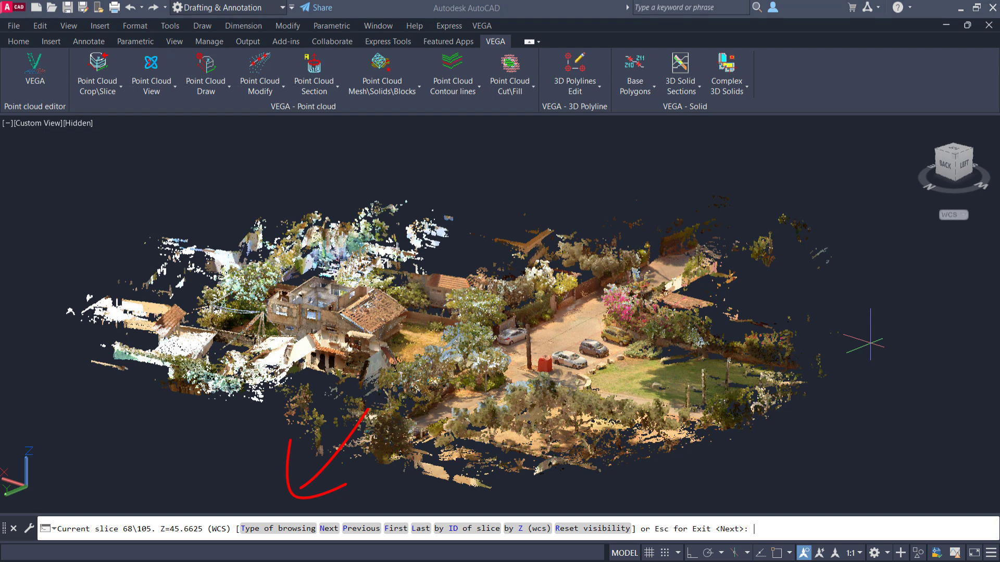
Step: Reverse the browsing direction and step back through the previous slices to slice 58
{"action": "type", "text": "p"}
{"action": "key", "text": "Return"}
{"action": "key", "text": "Return"}
{"action": "key", "text": "Return"}
{"action": "key", "text": "Return"}
{"action": "key", "text": "Return"}
{"action": "key", "text": "Return"}
{"action": "key", "text": "Return"}
{"action": "key", "text": "Return"}
{"action": "key", "text": "Return"}
{"action": "key", "text": "Return"}
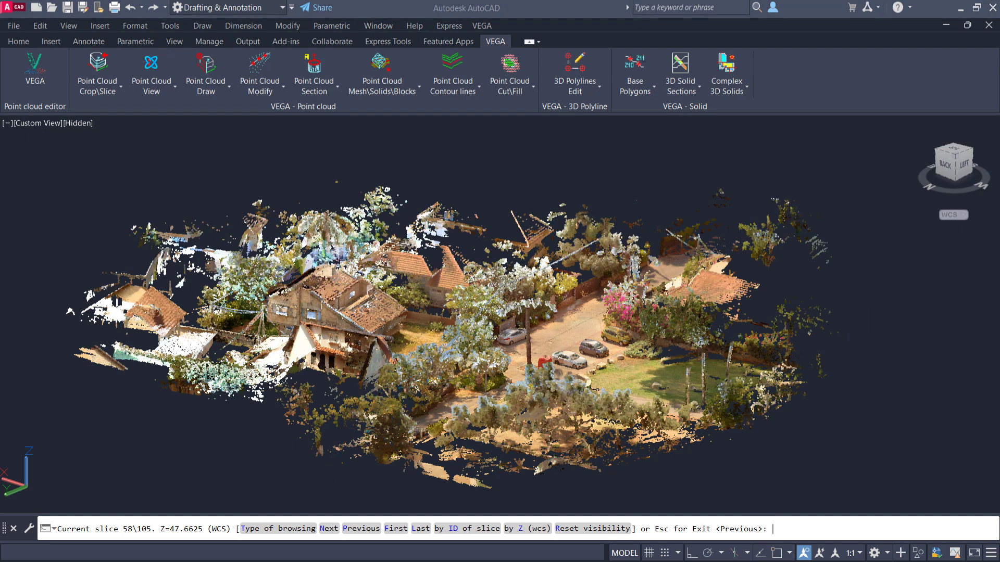
Step: Switch back to forward browsing and step through the next slices down to slice 93
{"action": "type", "text": "n"}
{"action": "key", "text": "Return"}
{"action": "key", "text": "Return"}
{"action": "key", "text": "Return"}
{"action": "key", "text": "Return"}
{"action": "key", "text": "Return"}
{"action": "key", "text": "Return"}
{"action": "key", "text": "Return"}
{"action": "key", "text": "Return"}
{"action": "key", "text": "Return"}
{"action": "key", "text": "Return"}
{"action": "key", "text": "Return"}
{"action": "key", "text": "Return"}
{"action": "key", "text": "Return"}
{"action": "key", "text": "Return"}
{"action": "key", "text": "Return"}
{"action": "key", "text": "Return"}
{"action": "key", "text": "Return"}
{"action": "key", "text": "Return"}
{"action": "key", "text": "Return"}
{"action": "key", "text": "Return"}
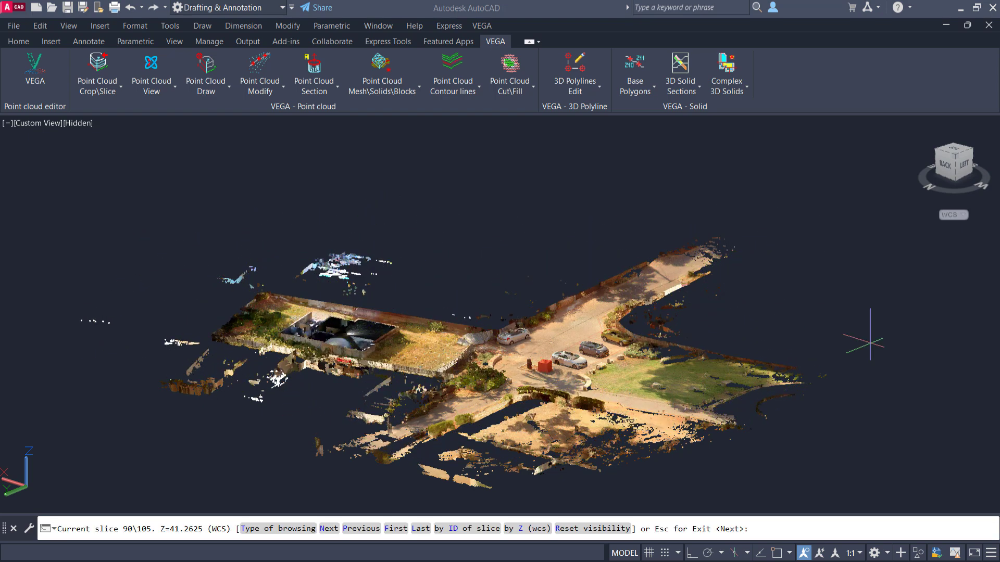
{"action": "key", "text": "Return"}
{"action": "key", "text": "Return"}
{"action": "key", "text": "Return"}
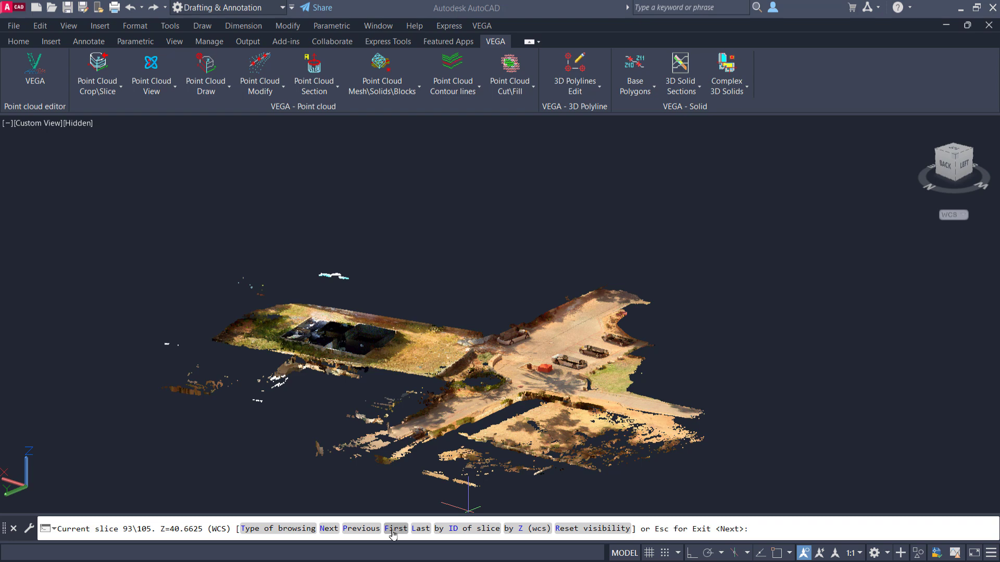
Step: Jump to the first slice, view the last slice, and end the browsing
{"action": "left_click", "coordinate": [392, 531]}
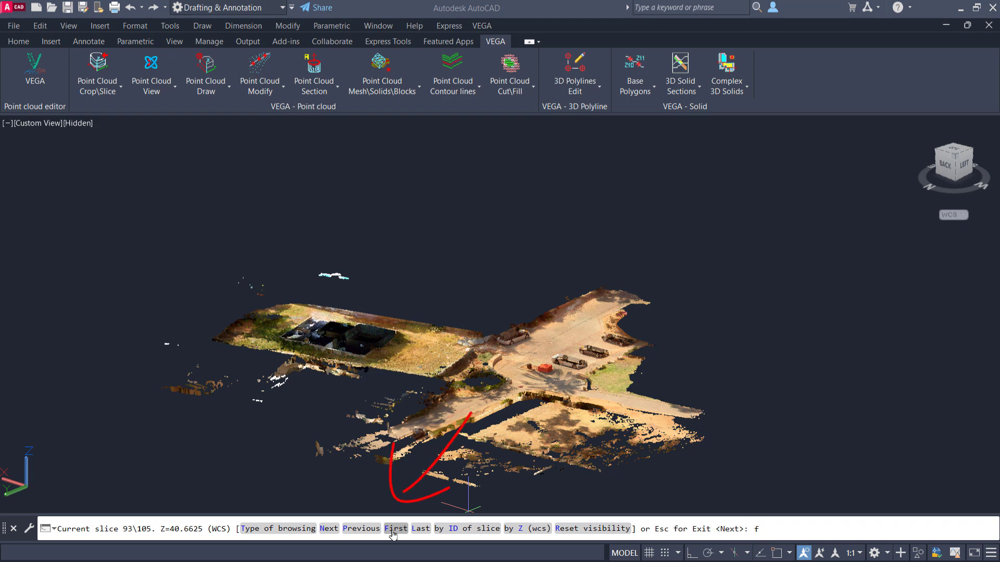
{"action": "left_click", "coordinate": [392, 531]}
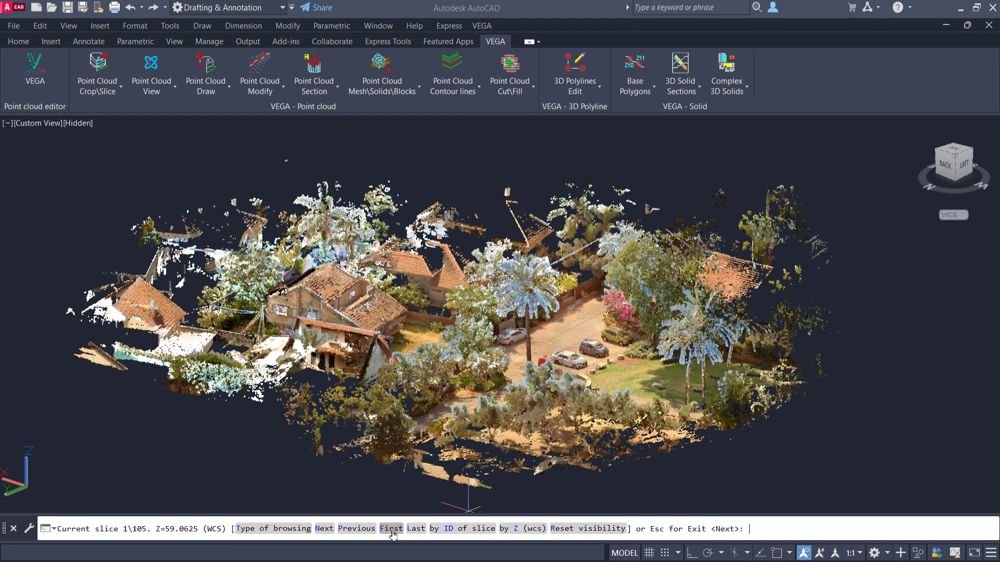
{"action": "left_click", "coordinate": [420, 529]}
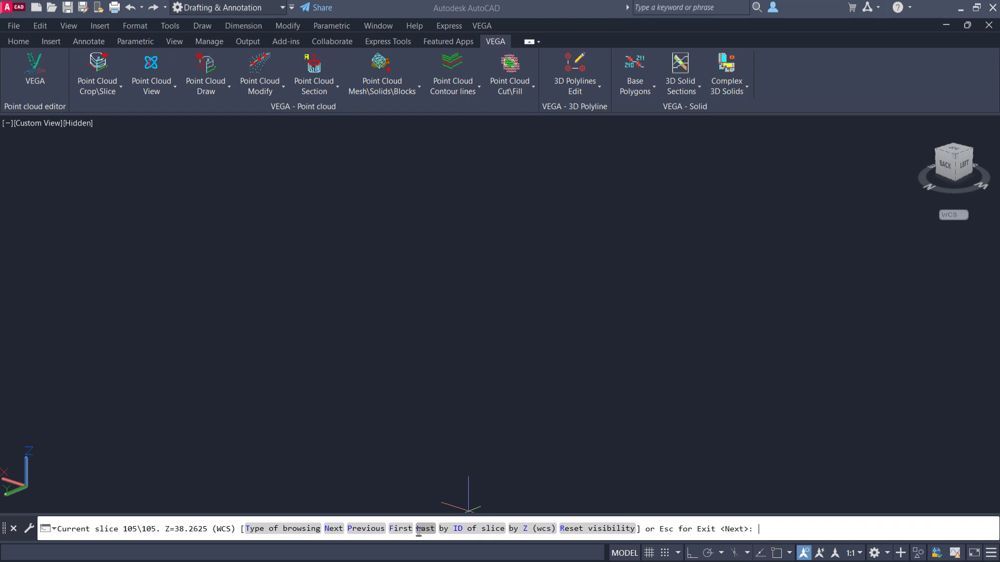
{"action": "left_click", "coordinate": [425, 528]}
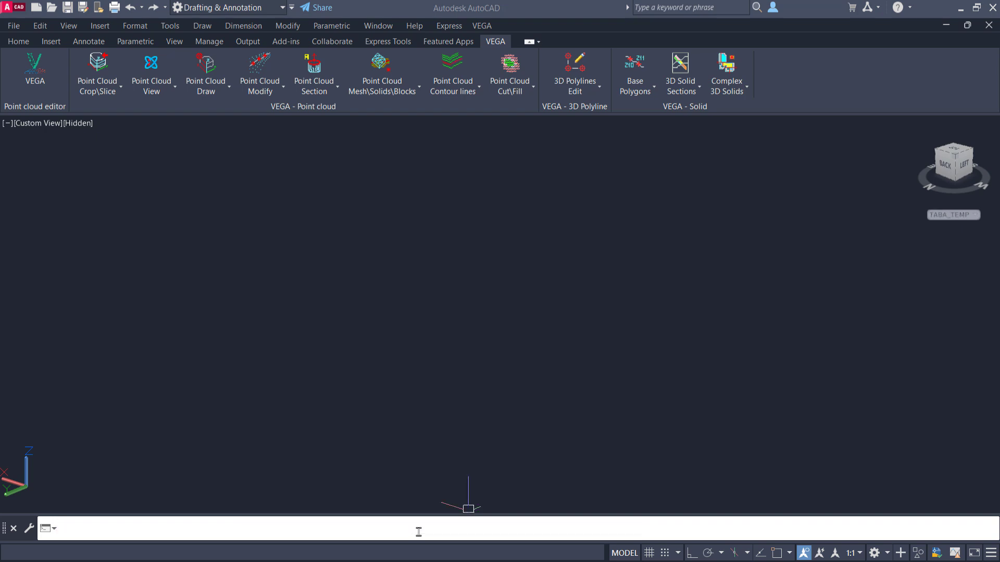
Step: Turn on all dynamic slices and start browsing the point cloud's slices again
{"action": "left_click", "coordinate": [99, 91]}
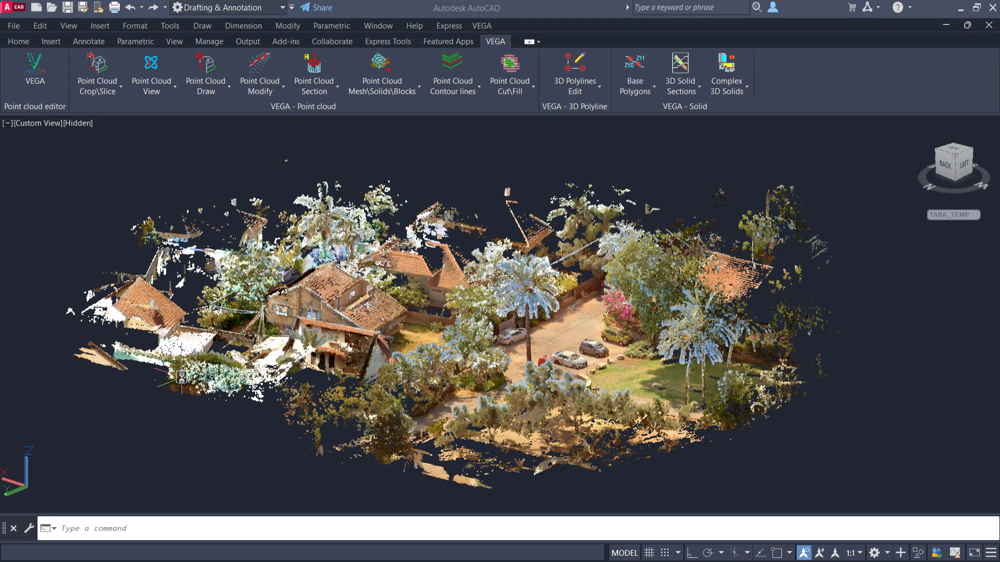
{"action": "left_click", "coordinate": [97, 89]}
{"action": "left_click", "coordinate": [151, 356]}
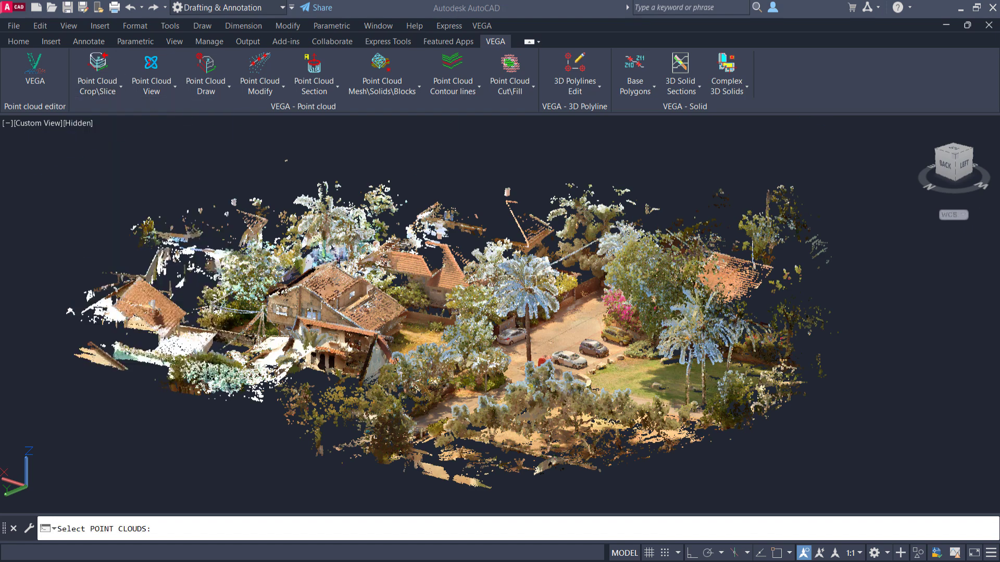
{"action": "left_click", "coordinate": [739, 137]}
{"action": "key", "text": "Return"}
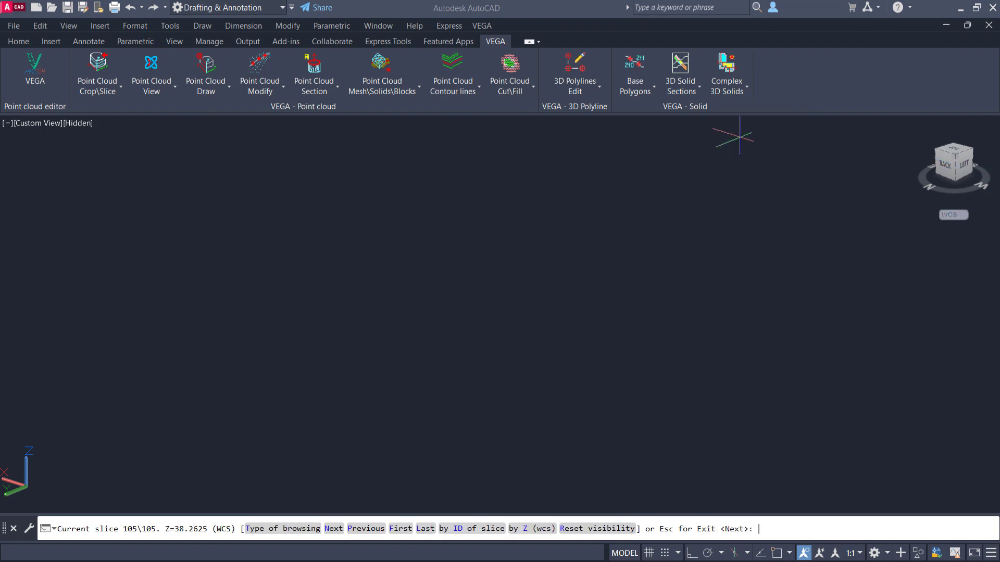
Step: Return to the first slice, jump by Z value to slice 71 at Z 45.0625, and end the browsing
{"action": "type", "text": "f"}
{"action": "key", "text": "Return"}
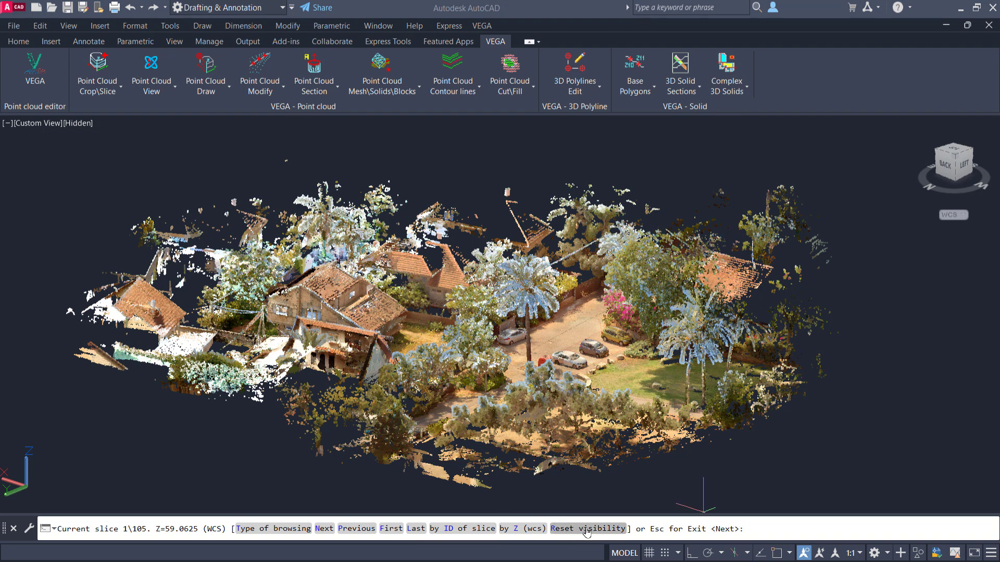
{"action": "left_click", "coordinate": [519, 529]}
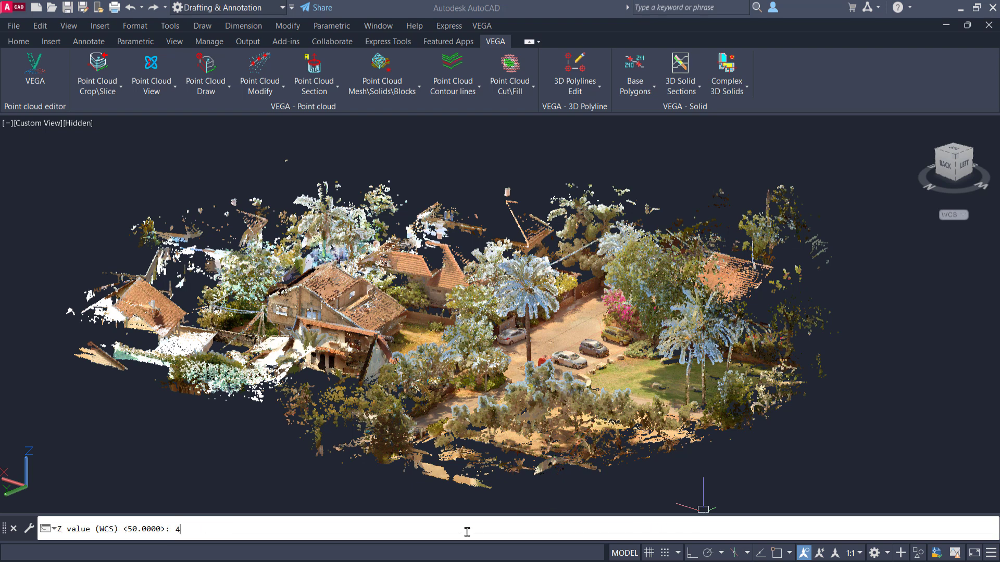
{"action": "key", "text": "Return"}
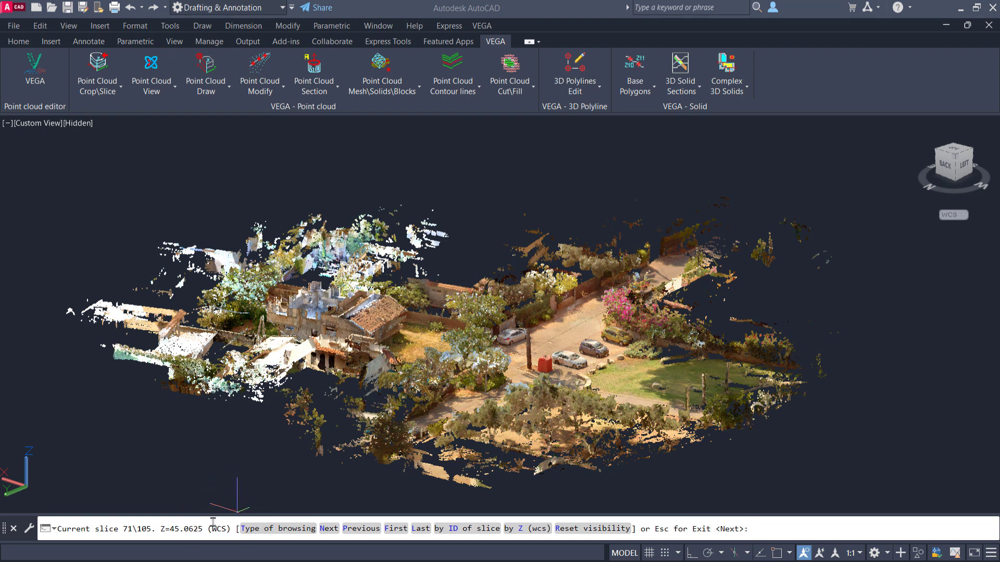
{"action": "key", "text": "Escape"}
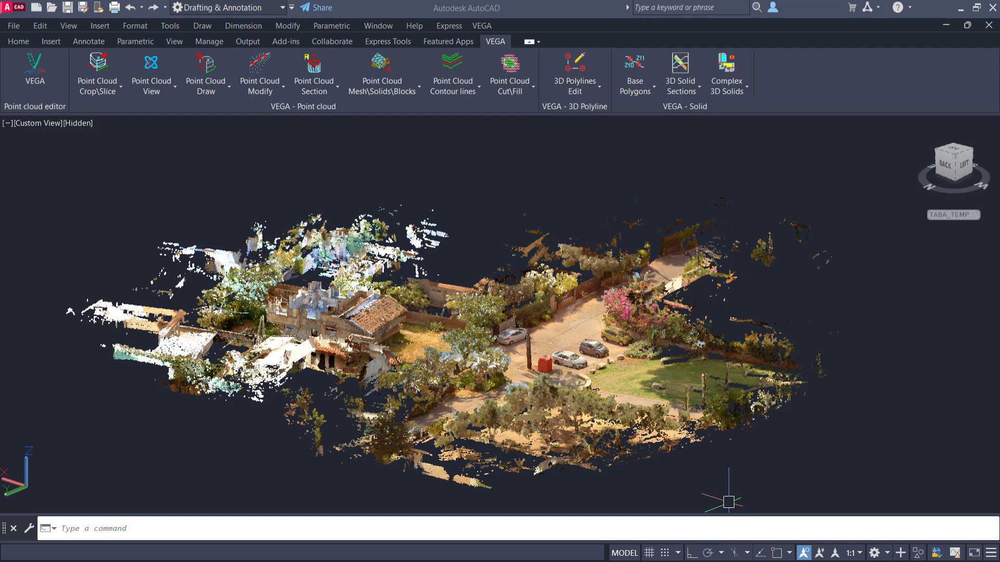
Step: Turn on all dynamic point cloud slices and switch to a top view centred on the house and the nearby palm tree
{"action": "left_click", "coordinate": [106, 93]}
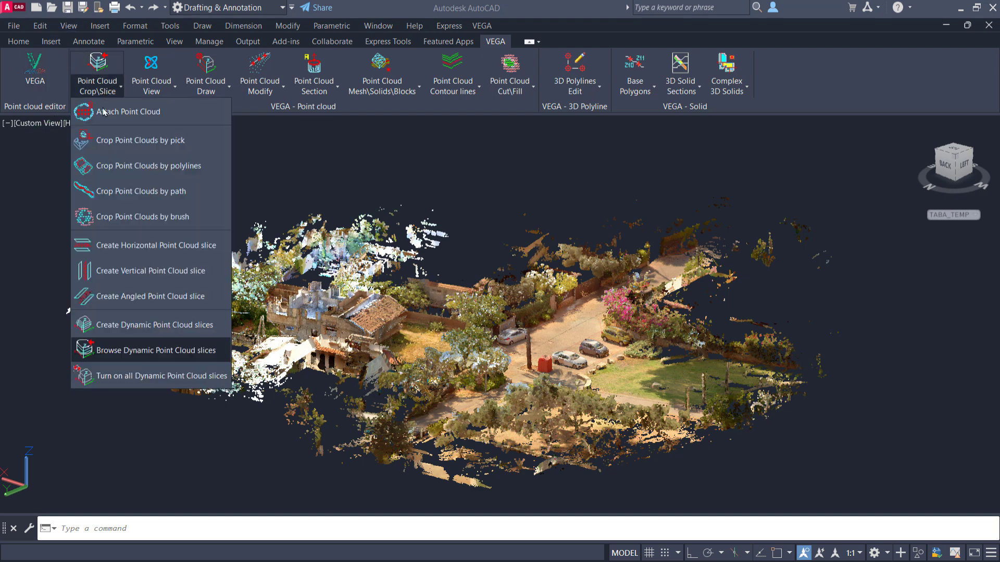
{"action": "left_click", "coordinate": [152, 377]}
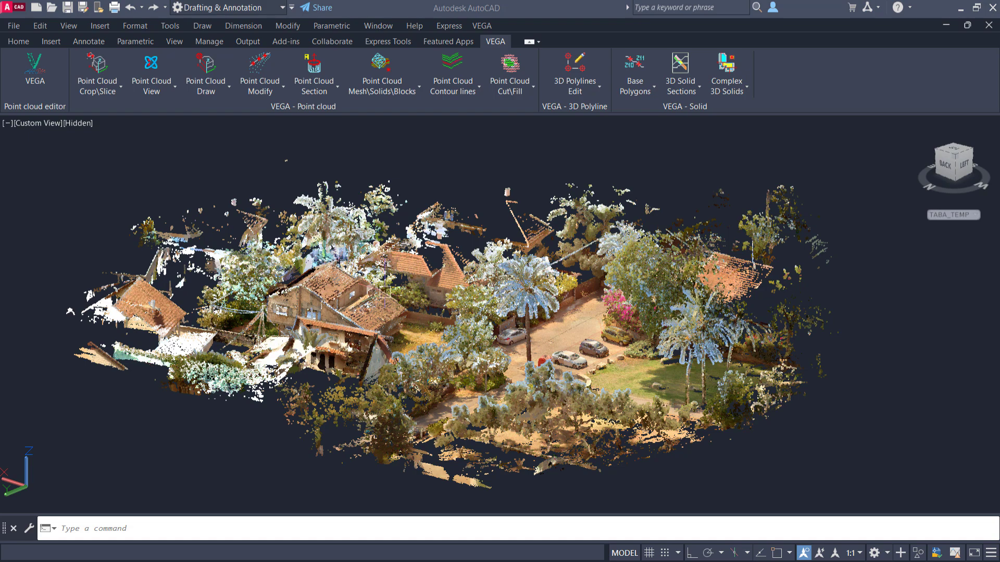
{"action": "left_click", "coordinate": [955, 152]}
{"action": "scroll", "coordinate": [478, 311], "scroll_direction": "up", "scroll_amount": 5}
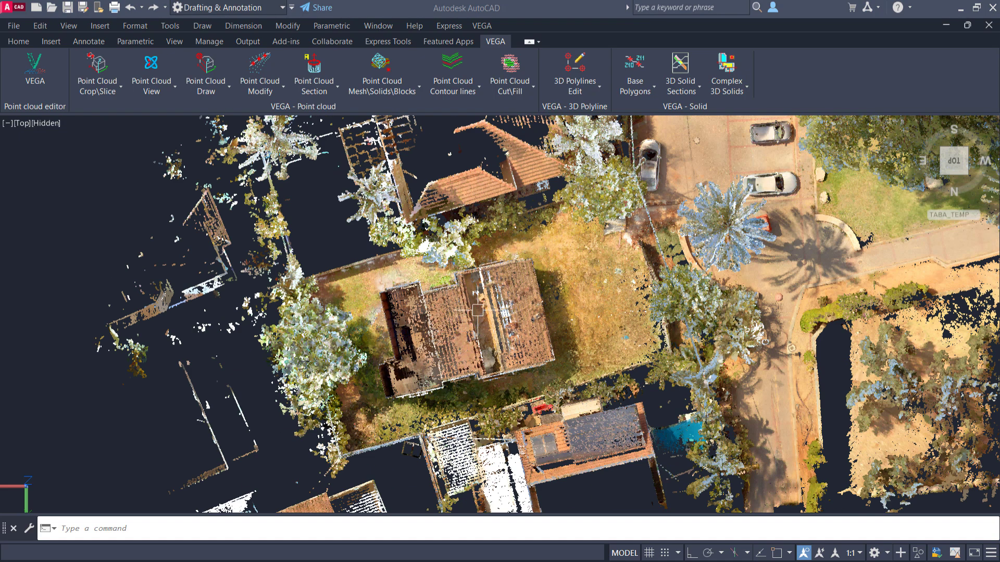
{"action": "middle_click_drag", "start_coordinate": [566, 261], "coordinate": [481, 305]}
{"action": "scroll", "coordinate": [481, 306], "scroll_direction": "down", "scroll_amount": 1}
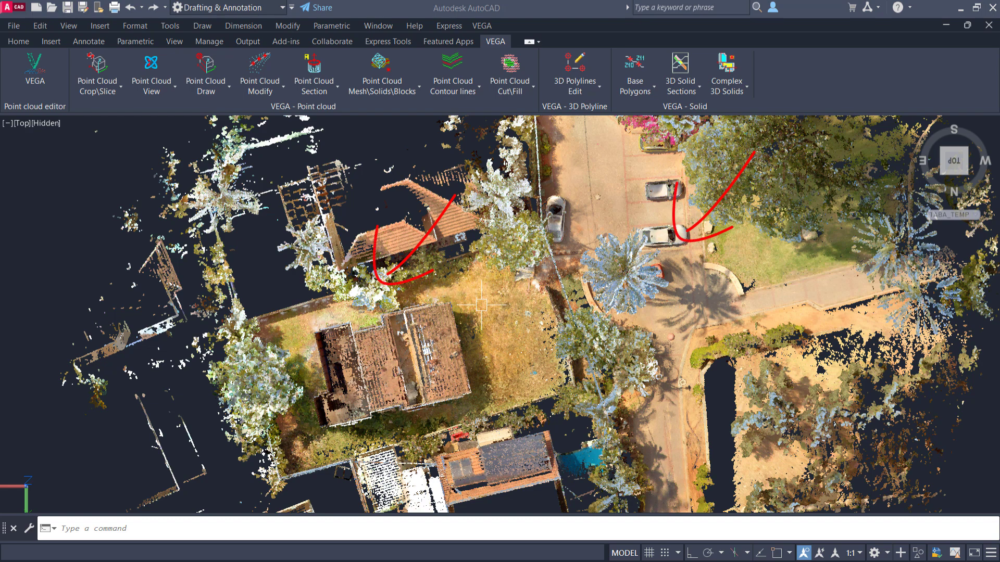
Step: Set the point cloud's transparency to 89
{"action": "left_click", "coordinate": [571, 303]}
{"action": "left_click_drag", "start_coordinate": [169, 91], "coordinate": [241, 100]}
{"action": "key", "text": "Escape"}
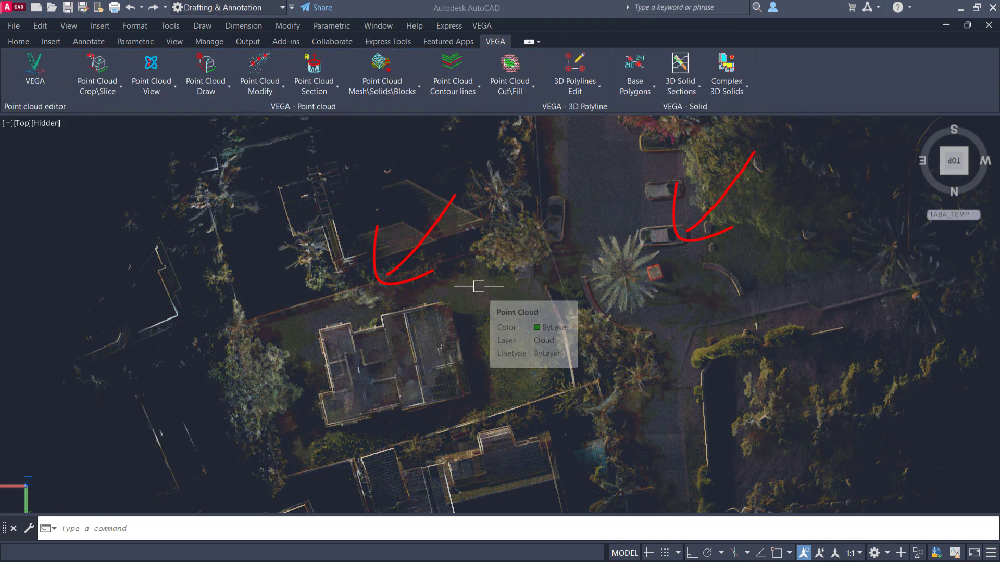
Step: Draw a closed four-sided polyline around the house near the middle of the point cloud
{"action": "type", "text": "pl"}
{"action": "key", "text": "Return"}
{"action": "left_click", "coordinate": [459, 293]}
{"action": "left_click", "coordinate": [292, 327]}
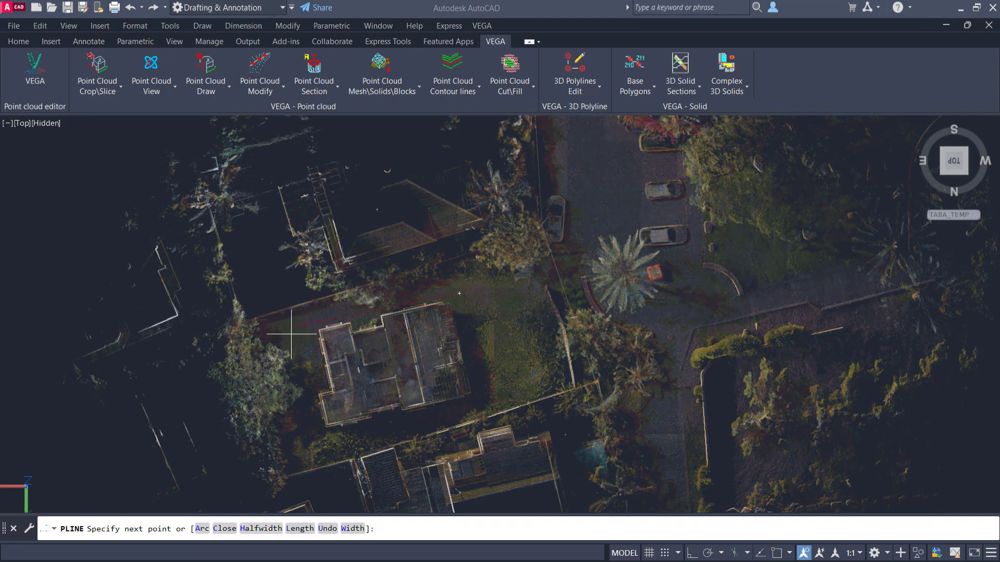
{"action": "left_click", "coordinate": [312, 434]}
{"action": "left_click", "coordinate": [484, 398]}
{"action": "type", "text": "c"}
{"action": "key", "text": "Return"}
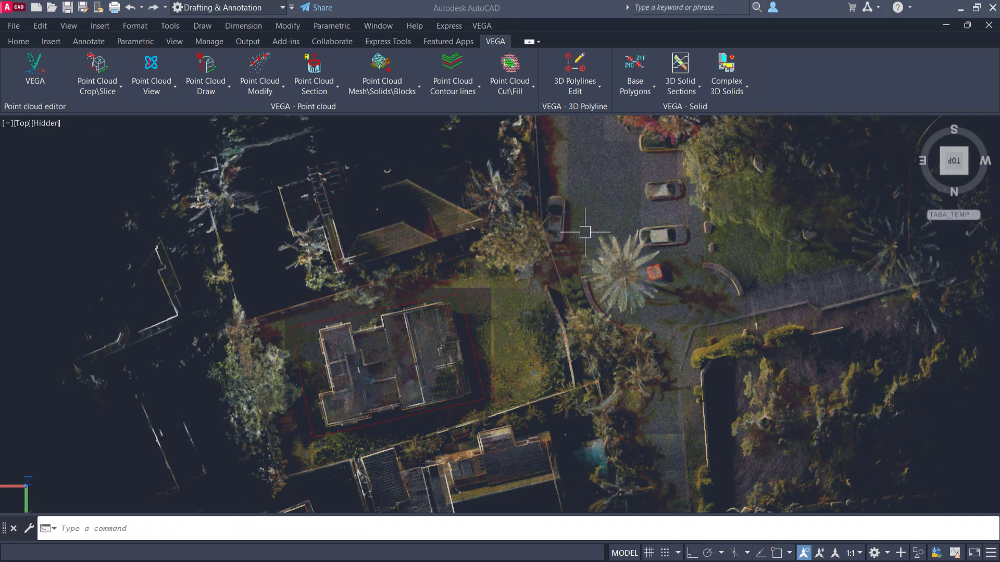
Step: Draw a closed seven-point polyline around the palm tree, the red box and the adjacent parked car
{"action": "key", "text": "Return"}
{"action": "left_click", "coordinate": [587, 231]}
{"action": "left_click", "coordinate": [681, 214]}
{"action": "left_click", "coordinate": [696, 224]}
{"action": "left_click", "coordinate": [681, 277]}
{"action": "left_click", "coordinate": [656, 329]}
{"action": "left_click", "coordinate": [600, 313]}
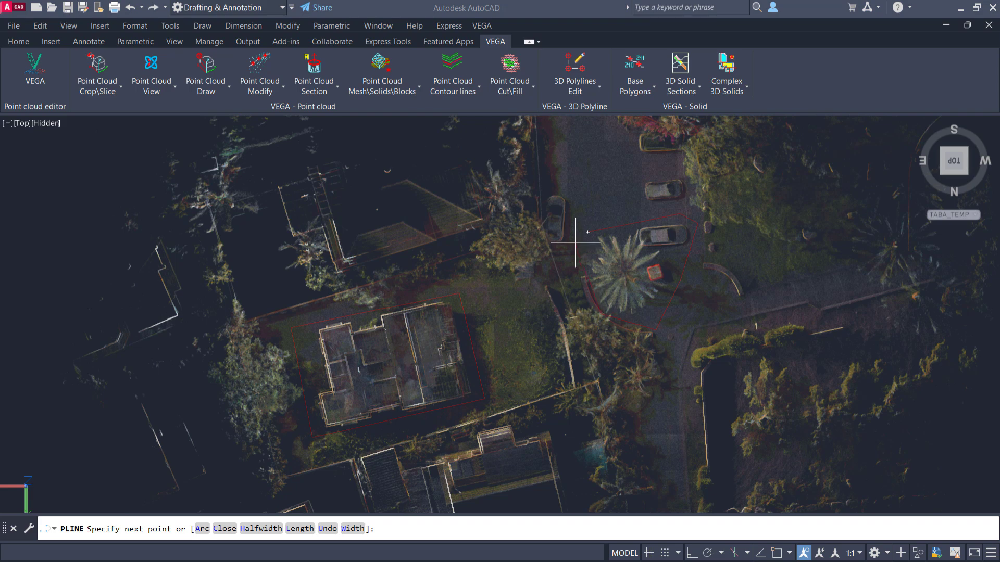
{"action": "left_click", "coordinate": [584, 266]}
{"action": "type", "text": "c"}
{"action": "key", "text": "Return"}
Step: Set the point cloud's transparency to 0 and crop it by the two closed polylines, keeping the external and internal crop
{"action": "left_click", "coordinate": [557, 275]}
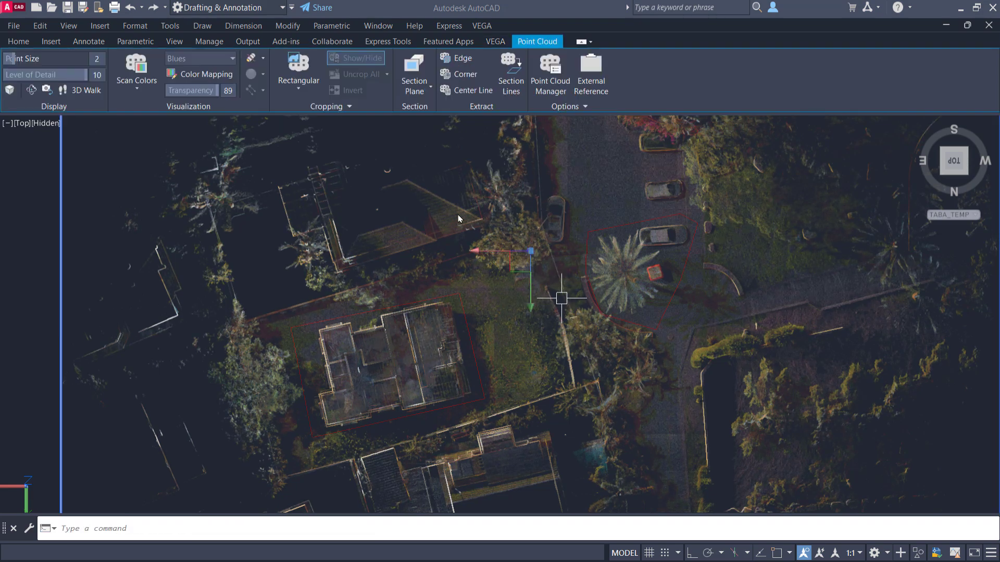
{"action": "key", "text": "Escape"}
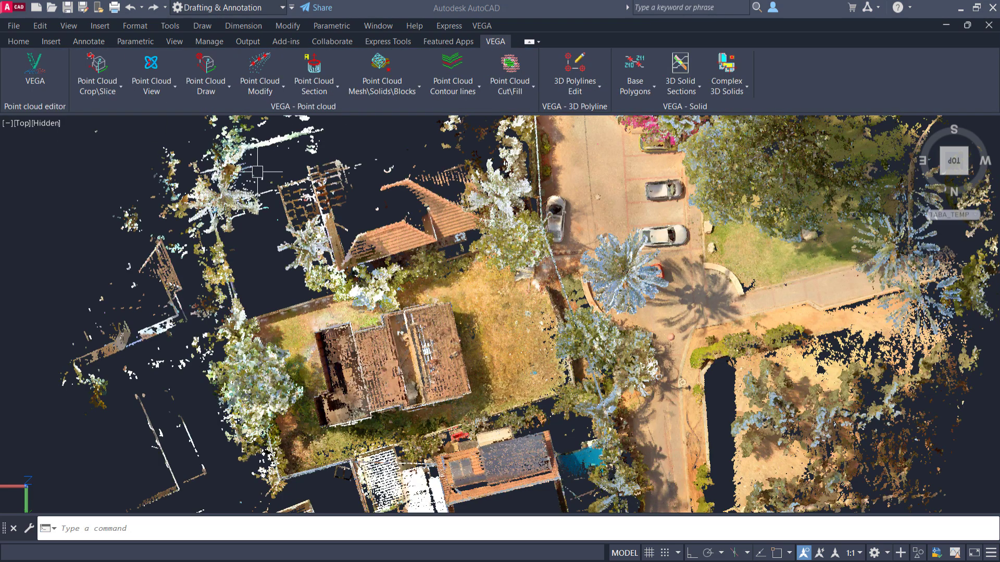
{"action": "left_click", "coordinate": [98, 88]}
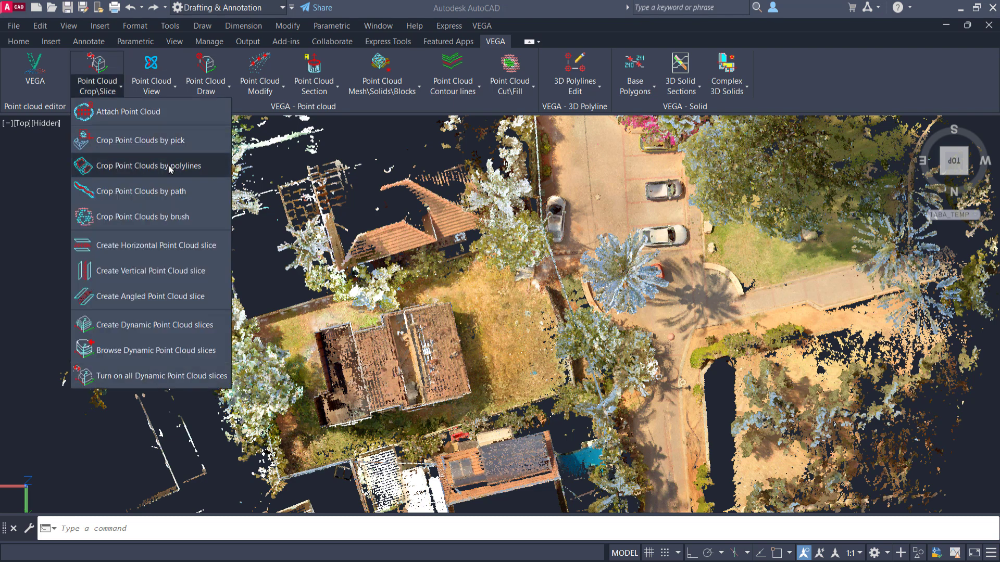
{"action": "left_click", "coordinate": [170, 167]}
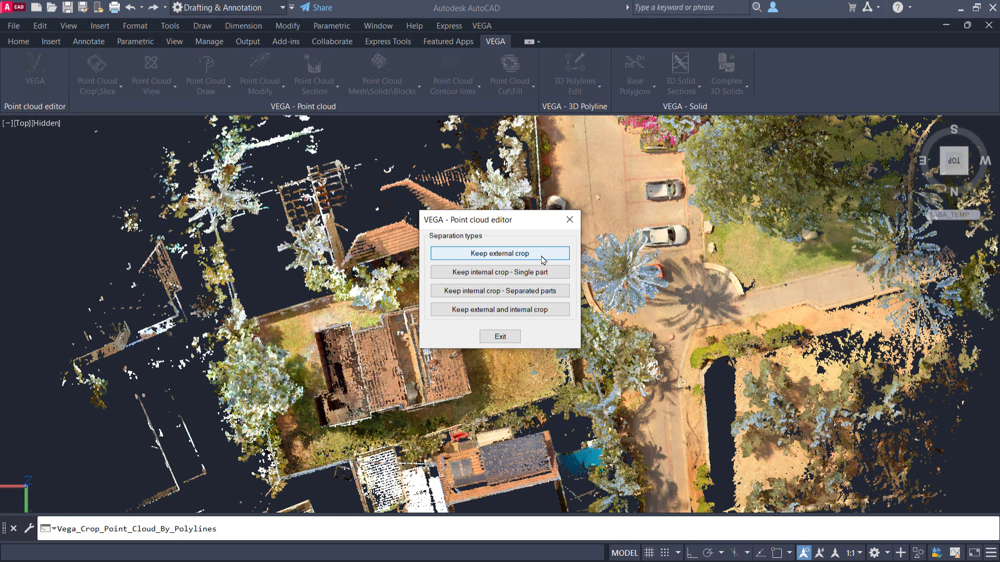
{"action": "left_click", "coordinate": [534, 311]}
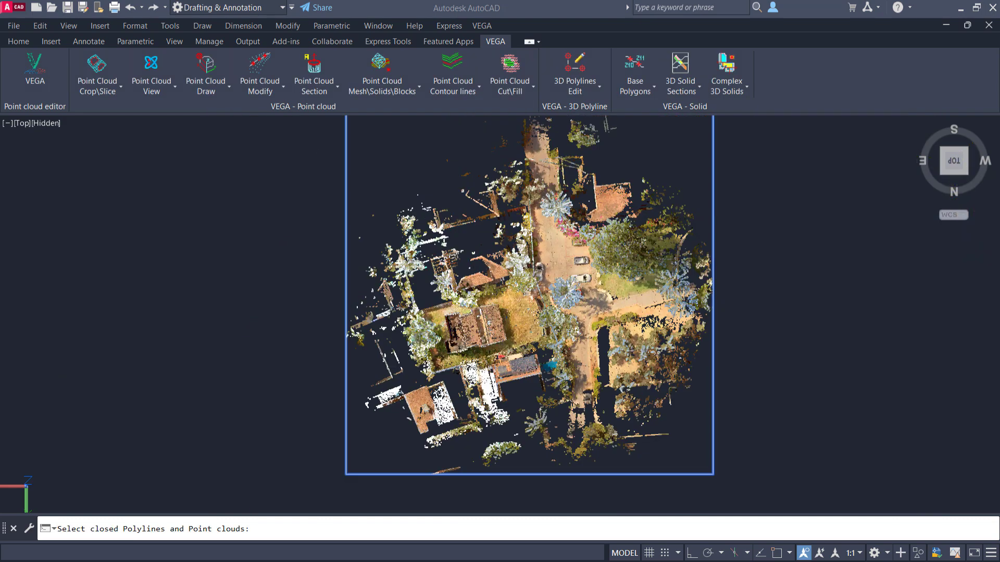
{"action": "left_click", "coordinate": [442, 319]}
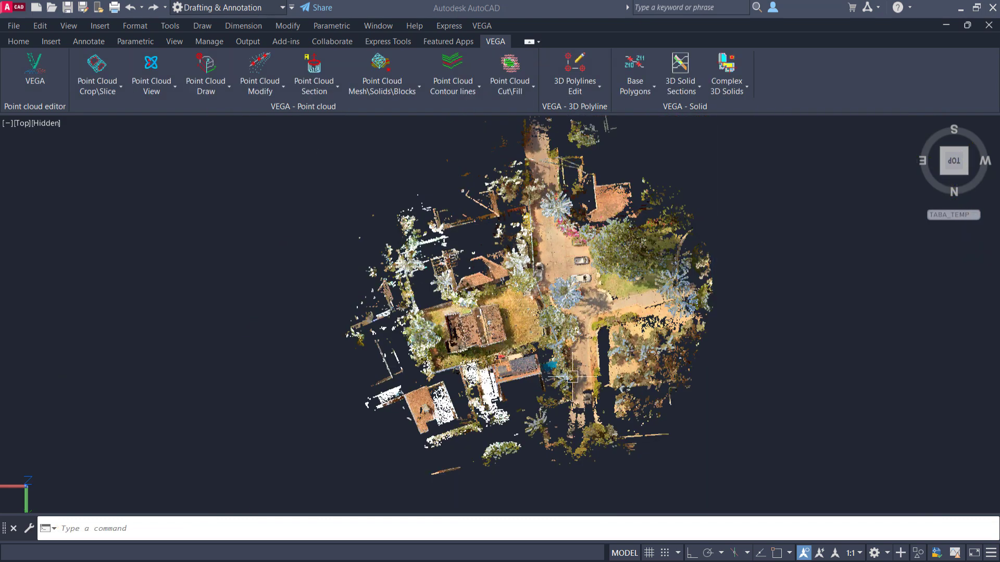
Step: In a 3D view, delete the outer point cloud to isolate the cropped house and palm tree, and undo the deletion
{"action": "middle_click_drag", "start_coordinate": [573, 375], "coordinate": [513, 306], "text": "shift"}
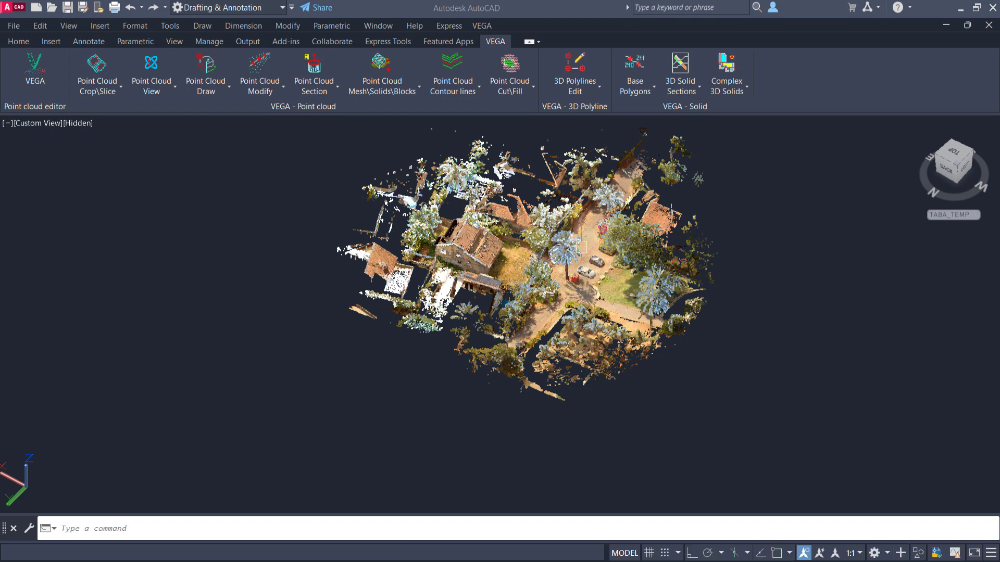
{"action": "left_click", "coordinate": [667, 284]}
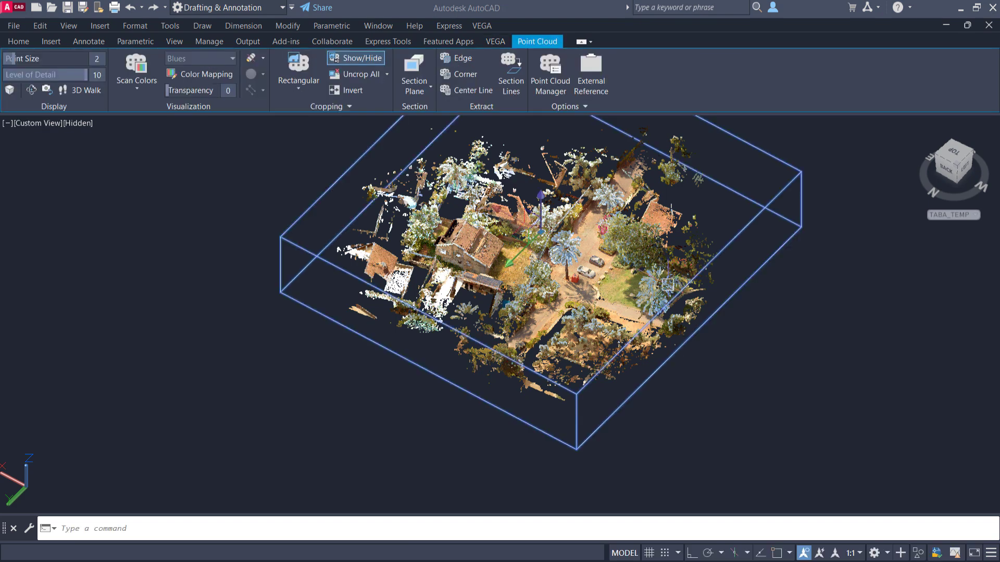
{"action": "key", "text": "Delete"}
{"action": "scroll", "coordinate": [567, 255], "scroll_direction": "up", "scroll_amount": 4}
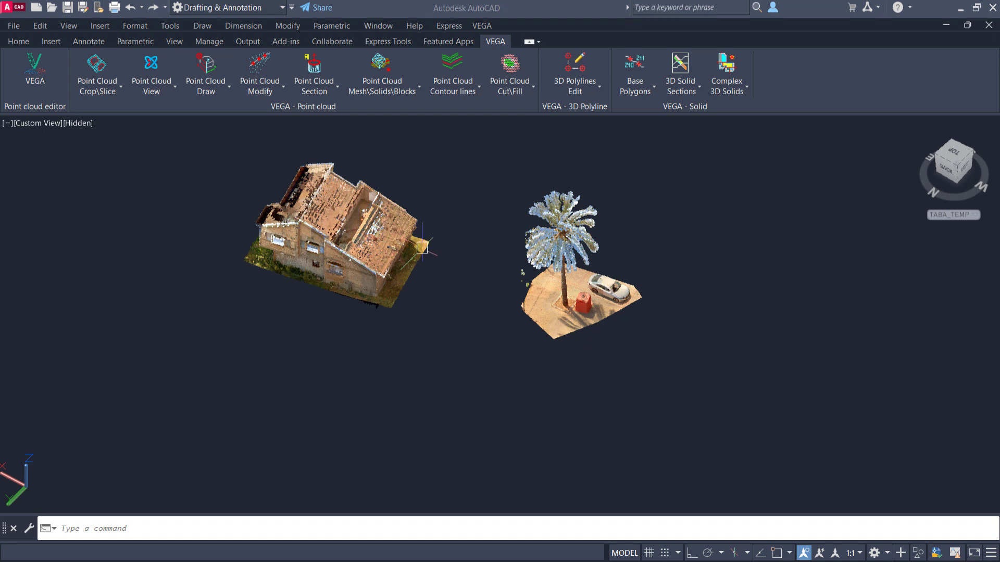
{"action": "key", "text": "ctrl+z"}
{"action": "key", "text": "ctrl+z"}
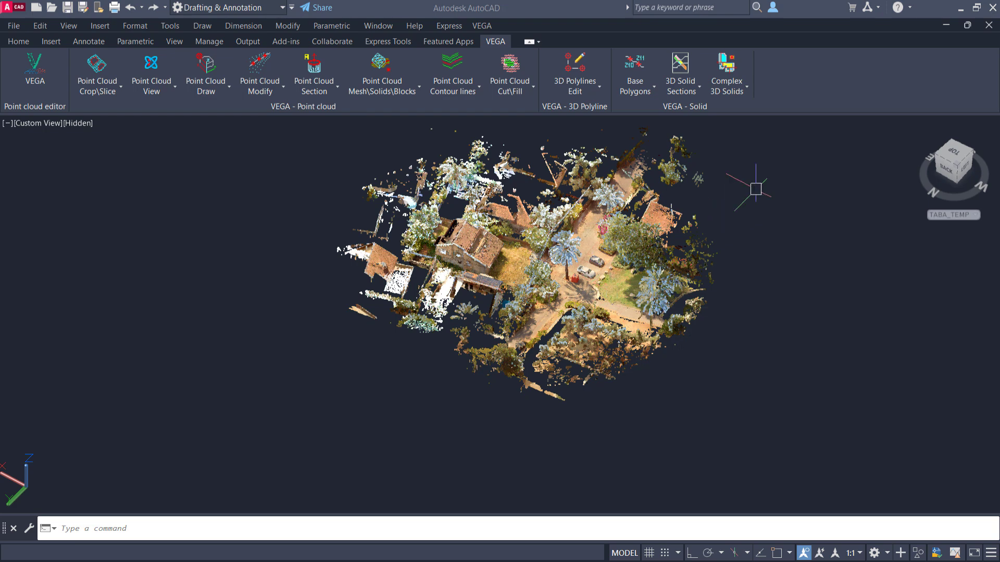
Step: Start creating horizontal dynamic point cloud slices with a distance of 0.3 between slices
{"action": "left_click", "coordinate": [104, 96]}
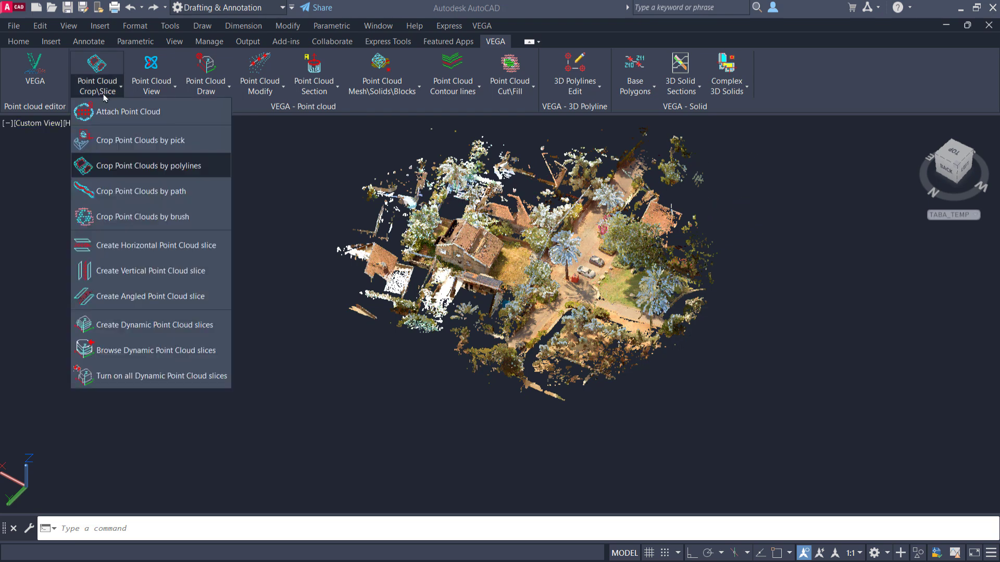
{"action": "left_click", "coordinate": [156, 325]}
{"action": "left_click", "coordinate": [495, 234]}
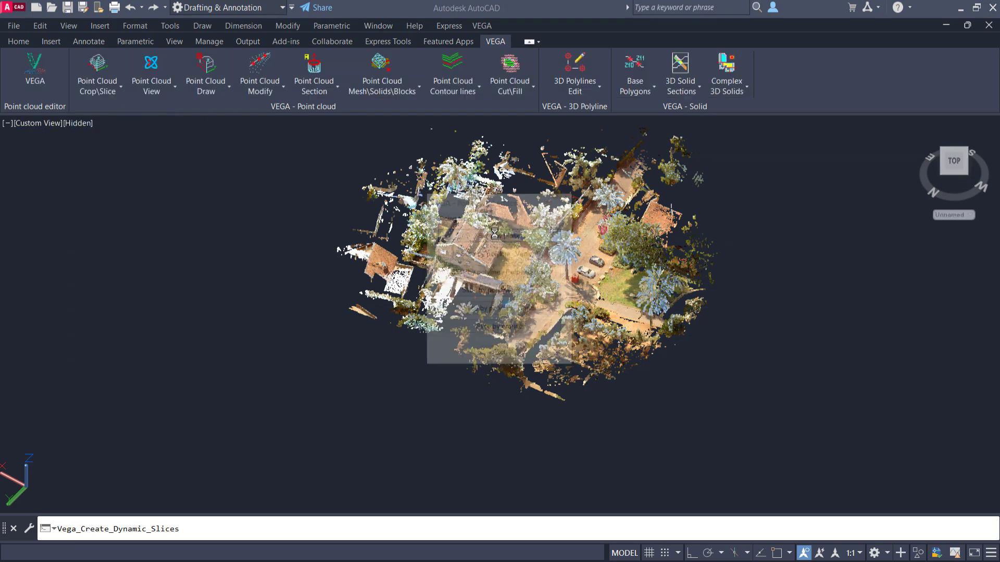
{"action": "left_click_drag", "start_coordinate": [527, 265], "coordinate": [516, 265]}
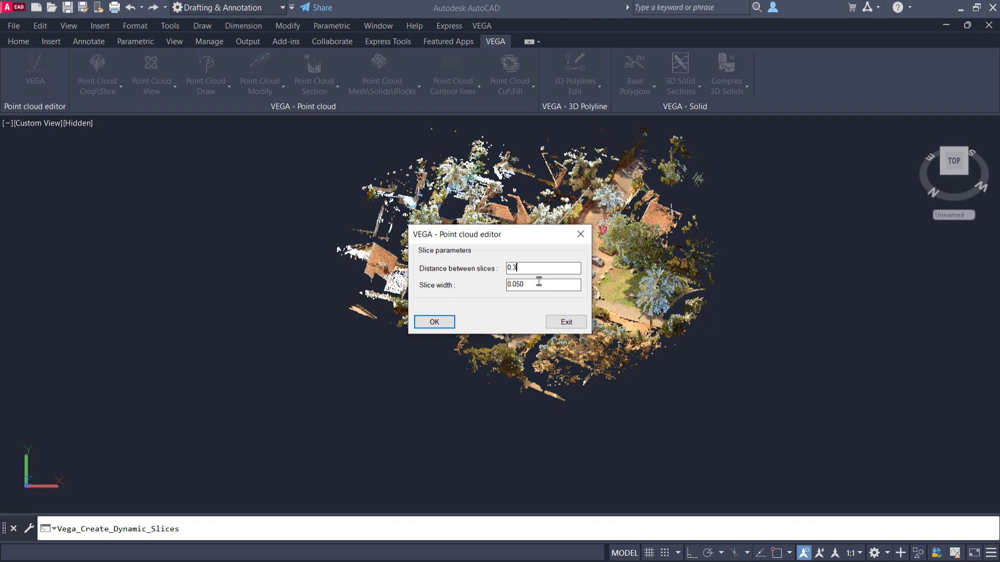
{"action": "left_click", "coordinate": [436, 321]}
Step: Select the outer, house and palm point clouds and outline a slice region spanning their full length in the front view
{"action": "left_click", "coordinate": [540, 273]}
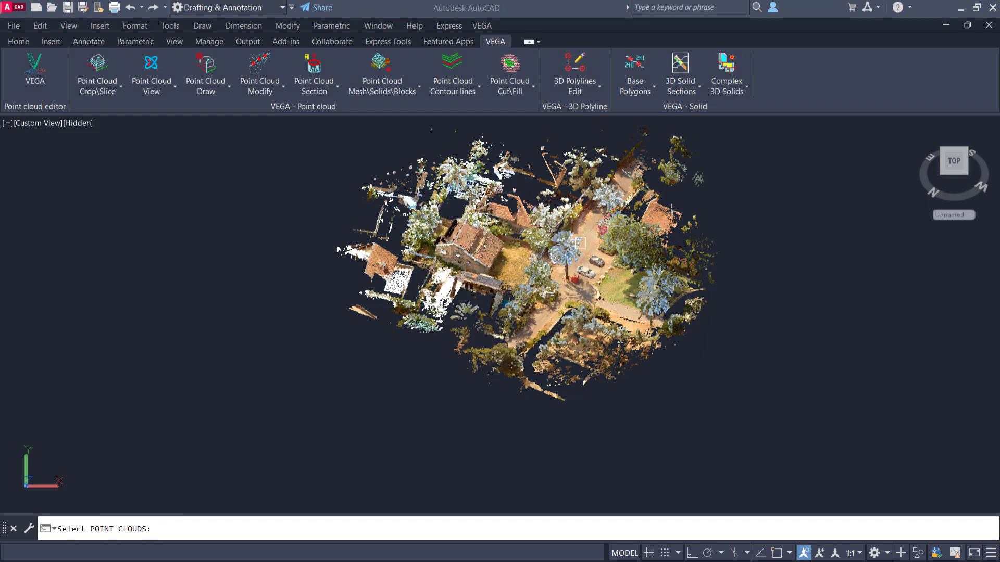
{"action": "left_click", "coordinate": [808, 142]}
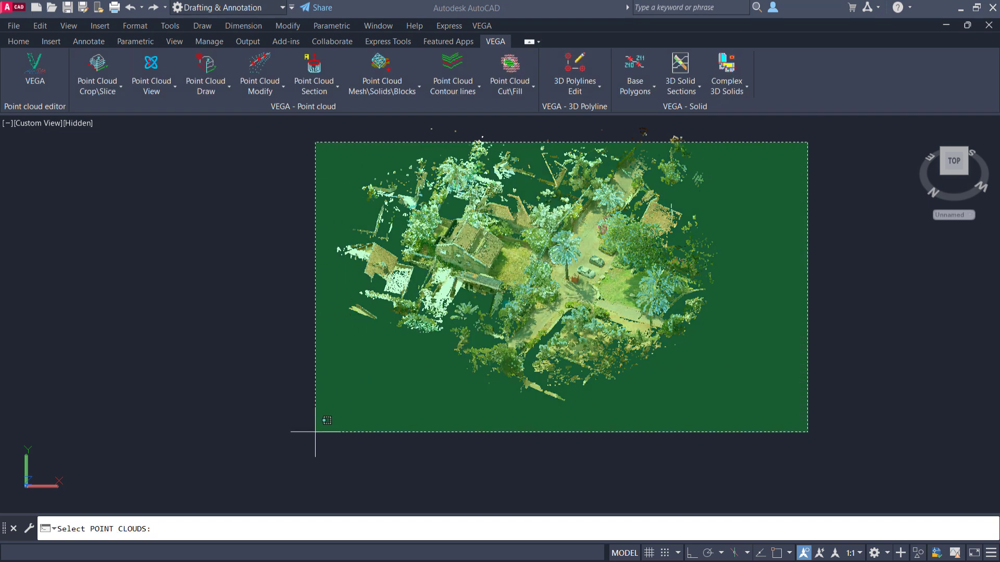
{"action": "left_click", "coordinate": [315, 431]}
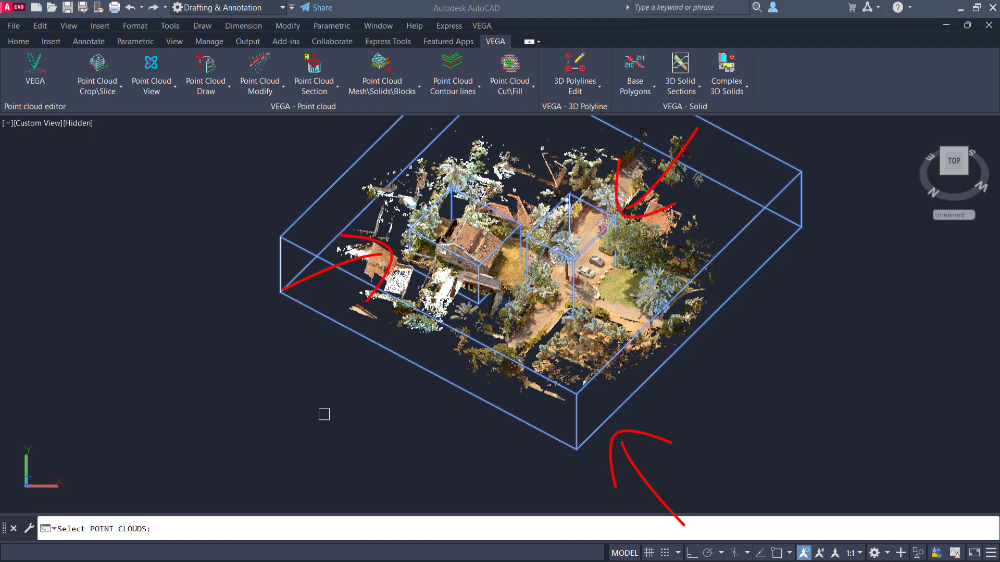
{"action": "key", "text": "Return"}
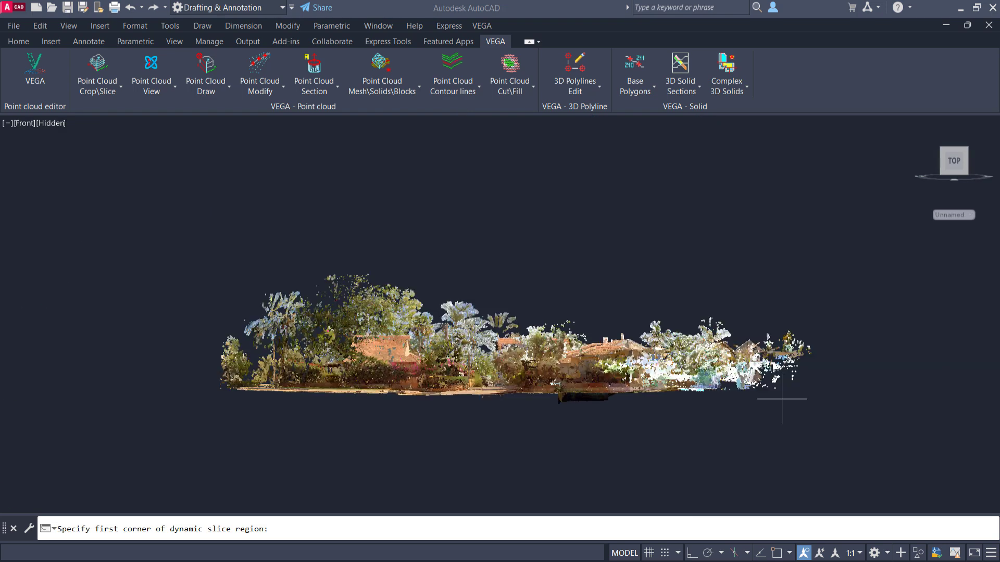
{"action": "left_click", "coordinate": [217, 401]}
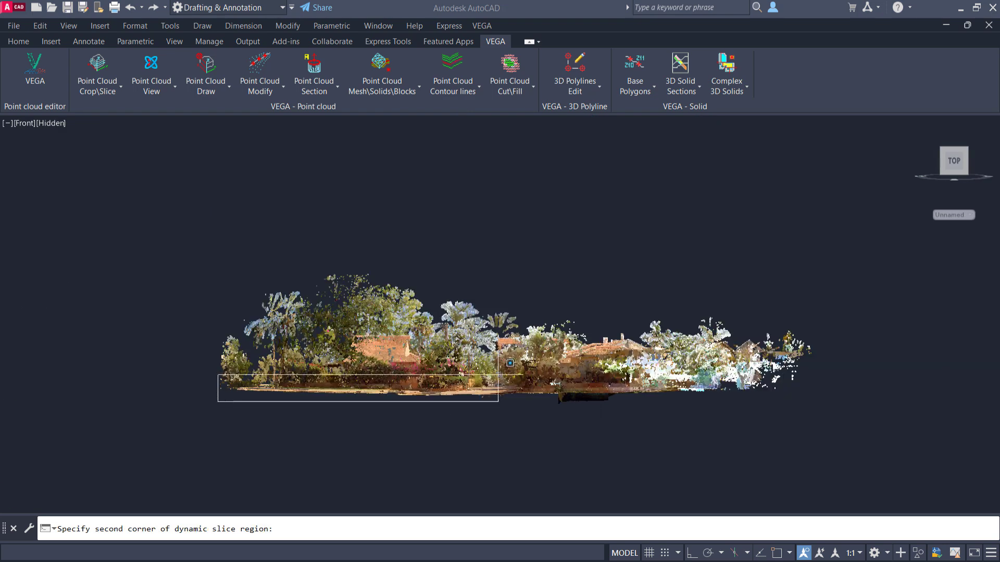
{"action": "left_click", "coordinate": [819, 281]}
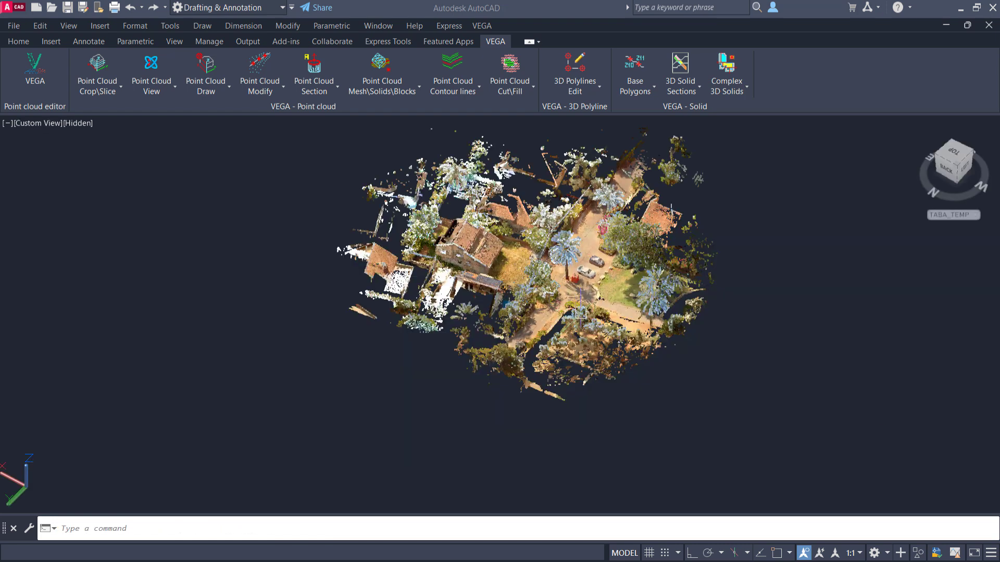
Step: Browse the dynamic slices of the outer point cloud down to slice 53
{"action": "middle_click_drag", "start_coordinate": [575, 321], "coordinate": [503, 370]}
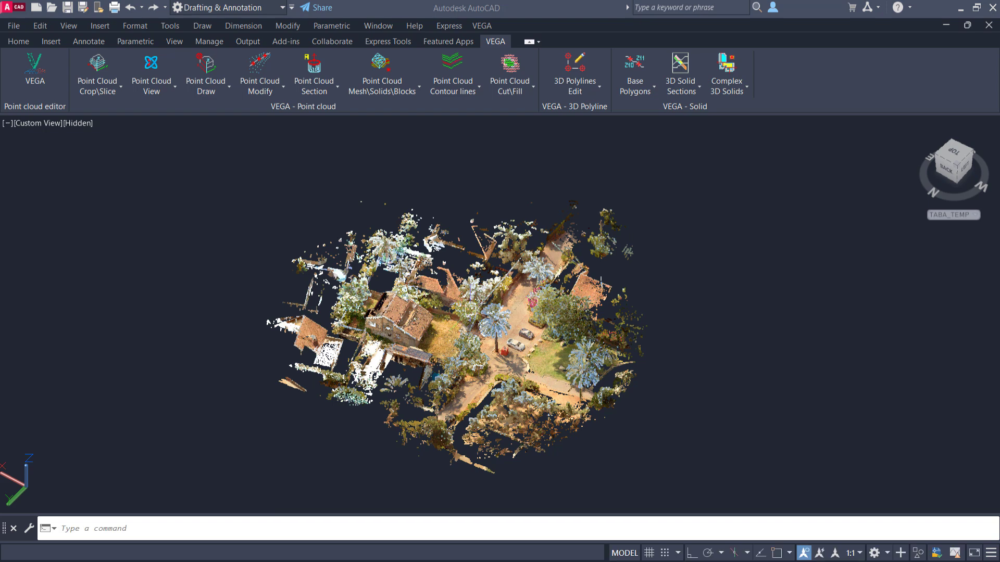
{"action": "left_click", "coordinate": [108, 91]}
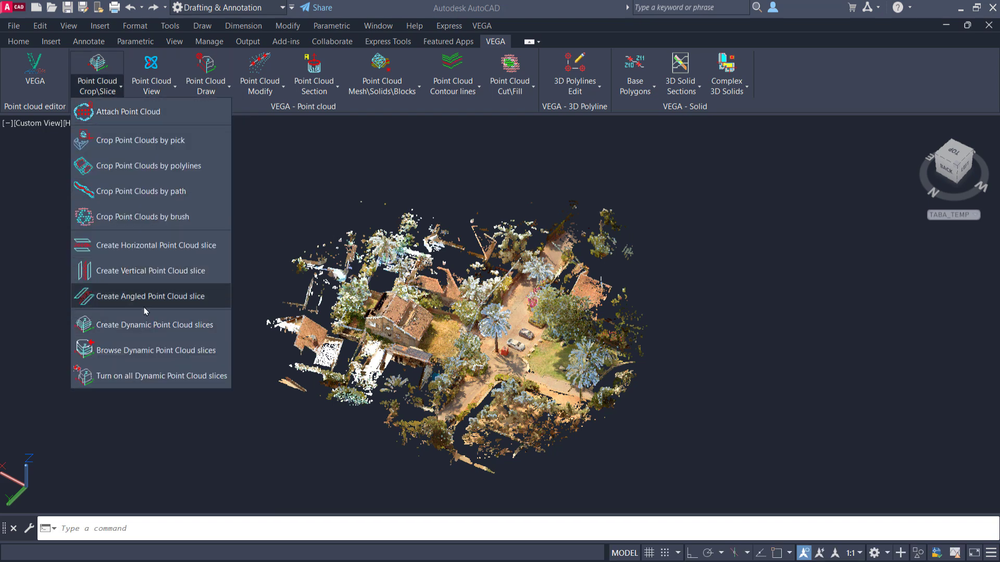
{"action": "left_click", "coordinate": [134, 354]}
{"action": "scroll", "coordinate": [536, 337], "scroll_direction": "up", "scroll_amount": 2}
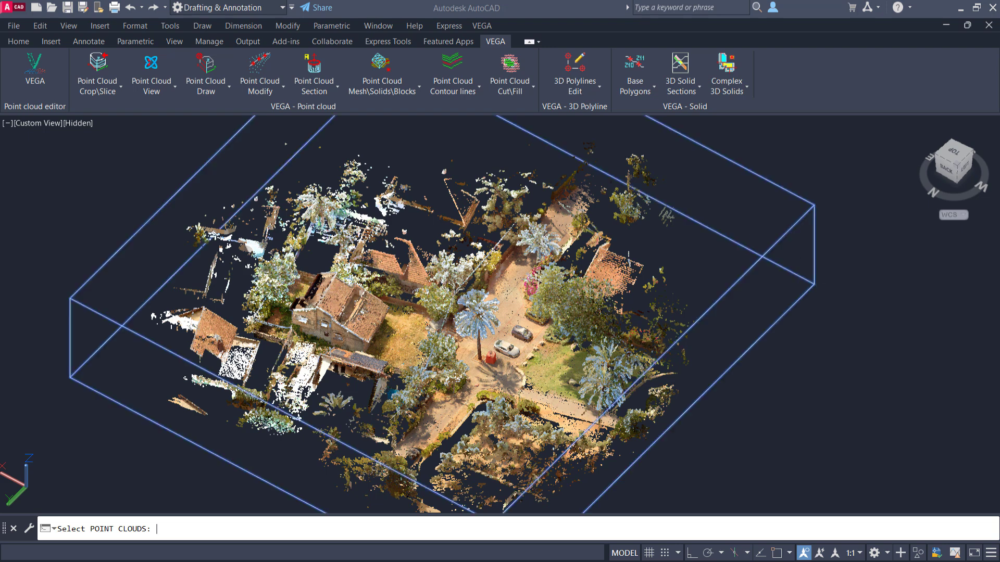
{"action": "key", "text": "Return"}
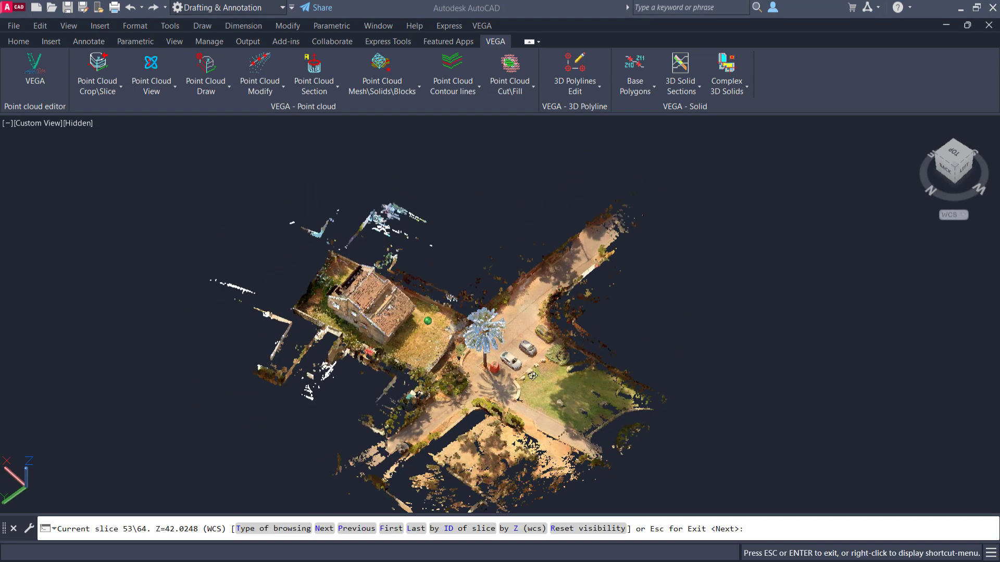
Step: Orbit to view the house and palm from the left side, advance to slice 54, and end the browsing
{"action": "middle_click_drag", "start_coordinate": [533, 375], "coordinate": [490, 367], "text": "shift"}
{"action": "scroll", "coordinate": [495, 367], "scroll_direction": "up", "scroll_amount": 2}
{"action": "key", "text": "Return"}
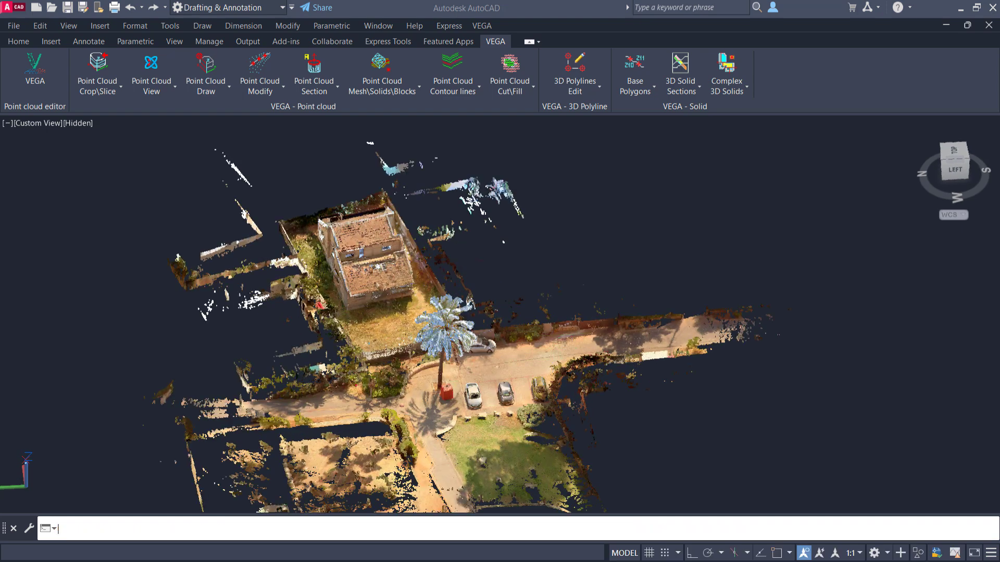
{"action": "key", "text": "Return"}
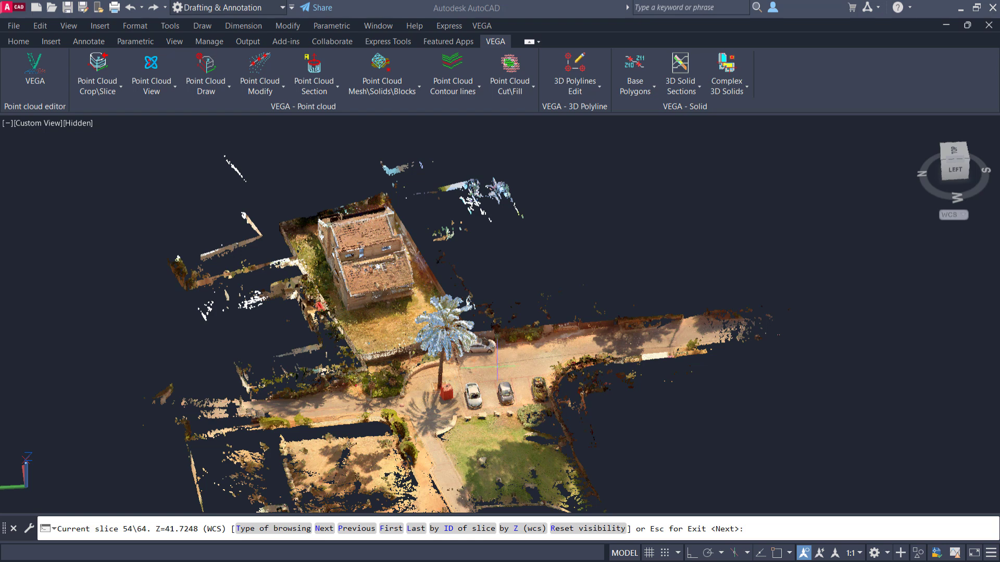
{"action": "key", "text": "Escape"}
Step: Start browsing the dynamic point cloud slices again from the first slice
{"action": "left_click", "coordinate": [97, 91]}
{"action": "left_click", "coordinate": [147, 357]}
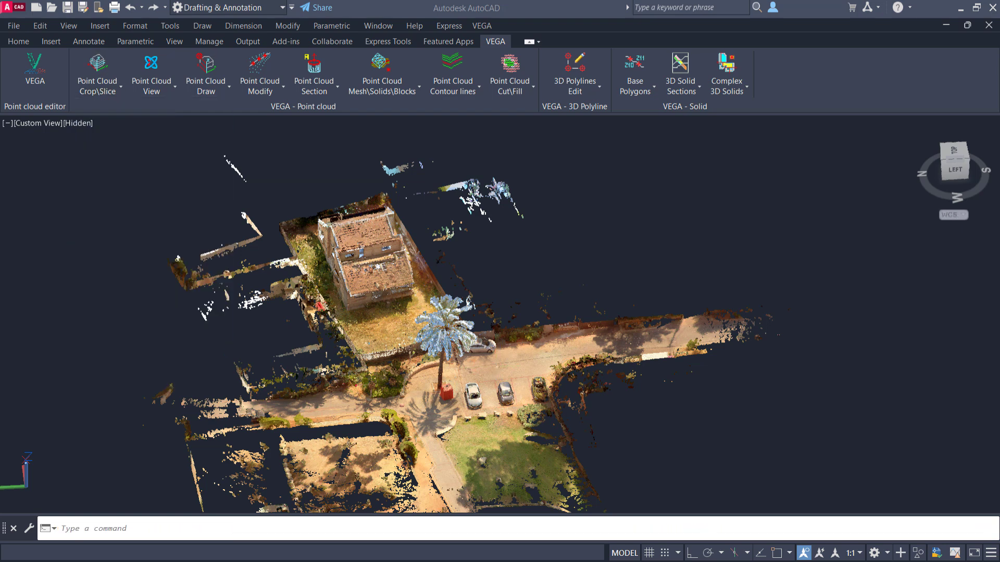
{"action": "left_click", "coordinate": [563, 199]}
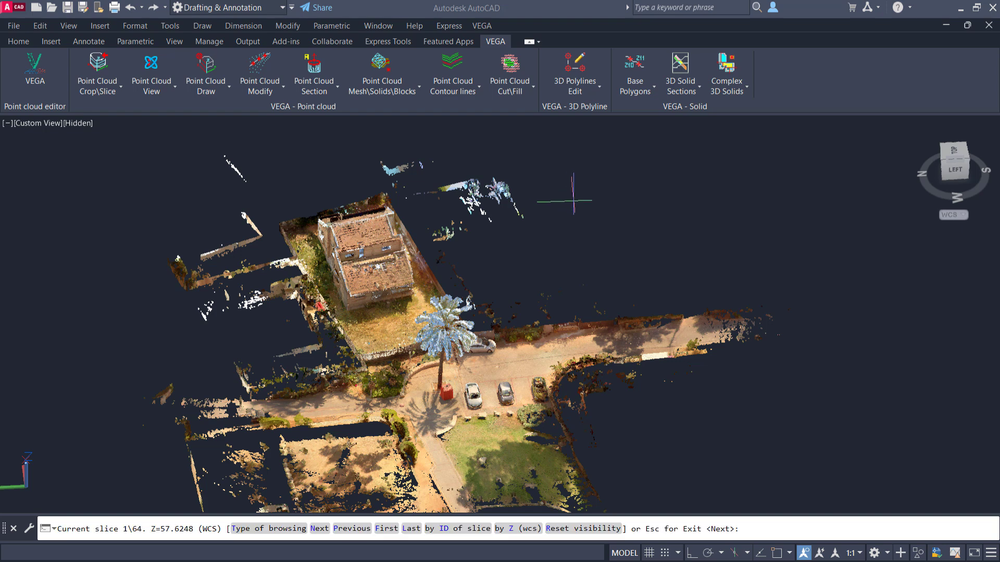
Step: Browse the dynamic slices of the house point cloud down to slice 42 and end the browsing
{"action": "key", "text": "Return"}
{"action": "key", "text": "Return"}
{"action": "key", "text": "Return"}
{"action": "key", "text": "Return"}
{"action": "key", "text": "Return"}
{"action": "key", "text": "Return"}
{"action": "key", "text": "Return"}
{"action": "key", "text": "Return"}
{"action": "key", "text": "Return"}
{"action": "key", "text": "Return"}
{"action": "key", "text": "Return"}
{"action": "key", "text": "Return"}
{"action": "key", "text": "Return"}
{"action": "key", "text": "Return"}
{"action": "key", "text": "Return"}
{"action": "key", "text": "Return"}
{"action": "key", "text": "Return"}
{"action": "key", "text": "Return"}
{"action": "key", "text": "Return"}
{"action": "key", "text": "Return"}
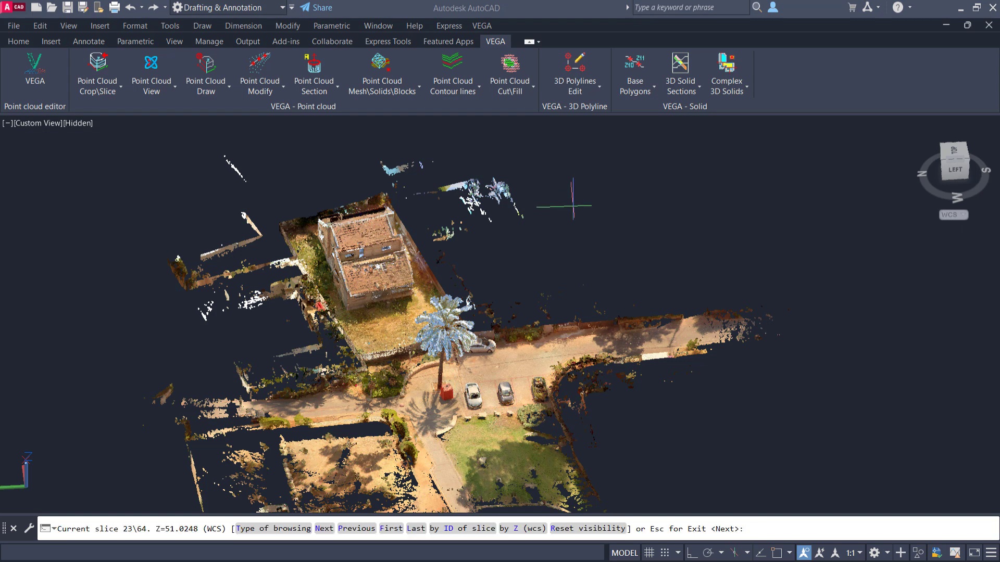
{"action": "key", "text": "Return"}
{"action": "key", "text": "Return"}
{"action": "key", "text": "Return"}
{"action": "key", "text": "Return"}
{"action": "key", "text": "Return"}
{"action": "key", "text": "Return"}
{"action": "key", "text": "Return"}
{"action": "key", "text": "Return"}
{"action": "key", "text": "Return"}
{"action": "key", "text": "Return"}
{"action": "key", "text": "Return"}
{"action": "key", "text": "Return"}
{"action": "key", "text": "Return"}
{"action": "key", "text": "Return"}
{"action": "key", "text": "Return"}
{"action": "key", "text": "Return"}
{"action": "key", "text": "Return"}
{"action": "key", "text": "Return"}
{"action": "key", "text": "Return"}
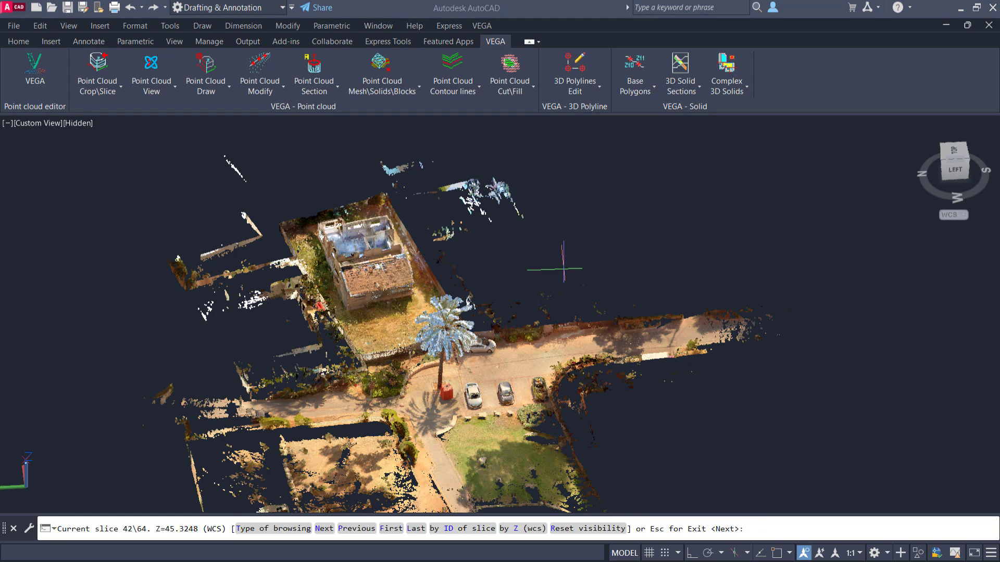
{"action": "middle_click_drag", "start_coordinate": [438, 418], "coordinate": [635, 264], "text": "shift"}
{"action": "key", "text": "Escape"}
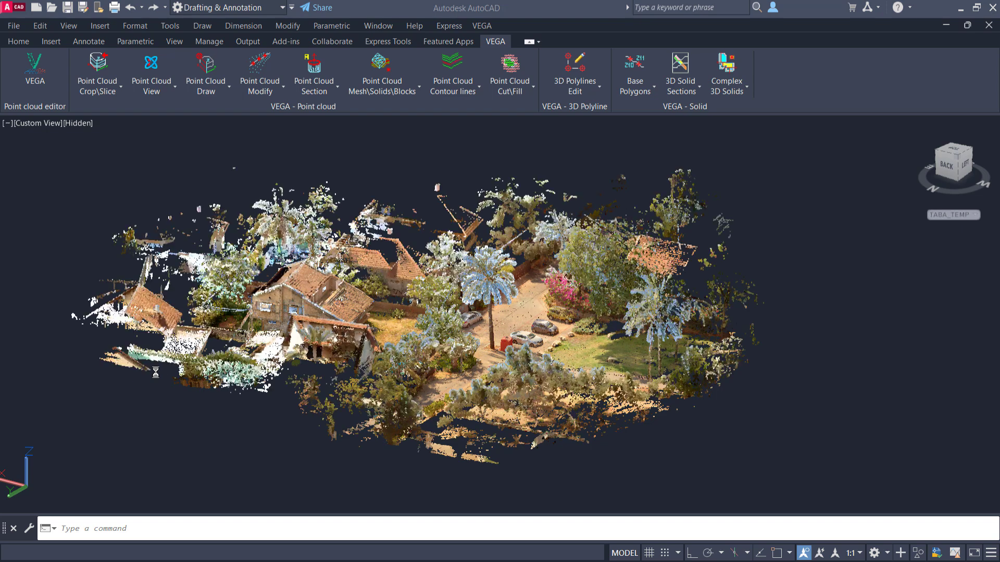
Step: Browse the dynamic slices of the house and palm tree from slice 42 down to slice 55, viewing them from above
{"action": "left_click", "coordinate": [108, 92]}
{"action": "left_click", "coordinate": [163, 350]}
{"action": "left_click", "coordinate": [503, 273]}
{"action": "key", "text": "Return"}
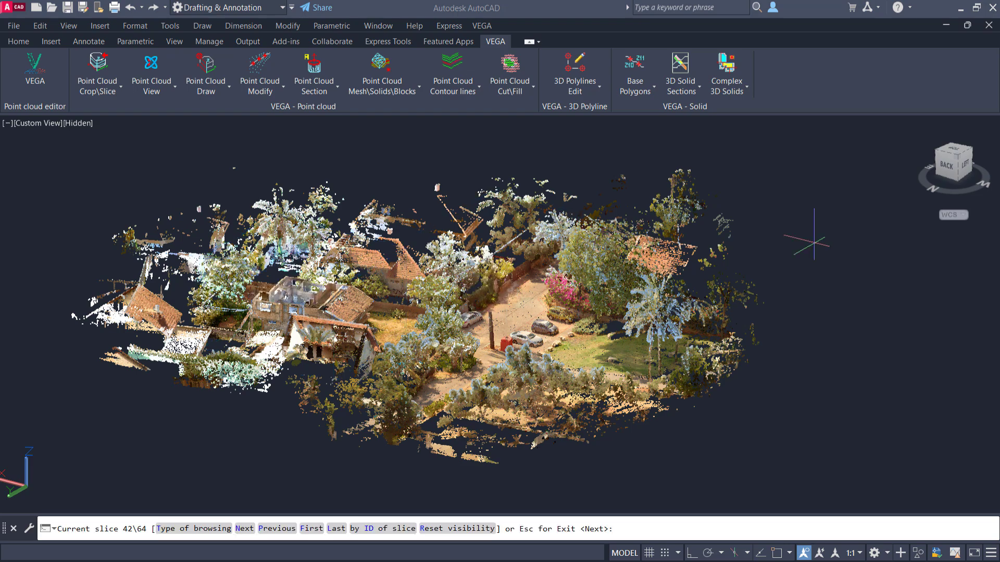
{"action": "key", "text": "Return"}
{"action": "key", "text": "Return"}
{"action": "key", "text": "Return"}
{"action": "key", "text": "Return"}
{"action": "key", "text": "Return"}
{"action": "key", "text": "Return"}
{"action": "key", "text": "Return"}
{"action": "key", "text": "Return"}
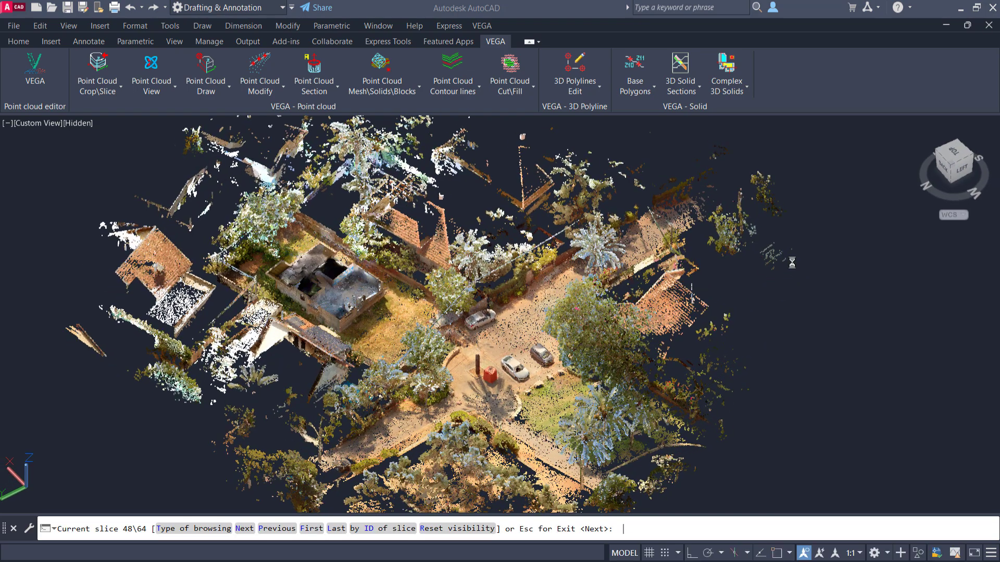
{"action": "key", "text": "Return"}
{"action": "key", "text": "Return"}
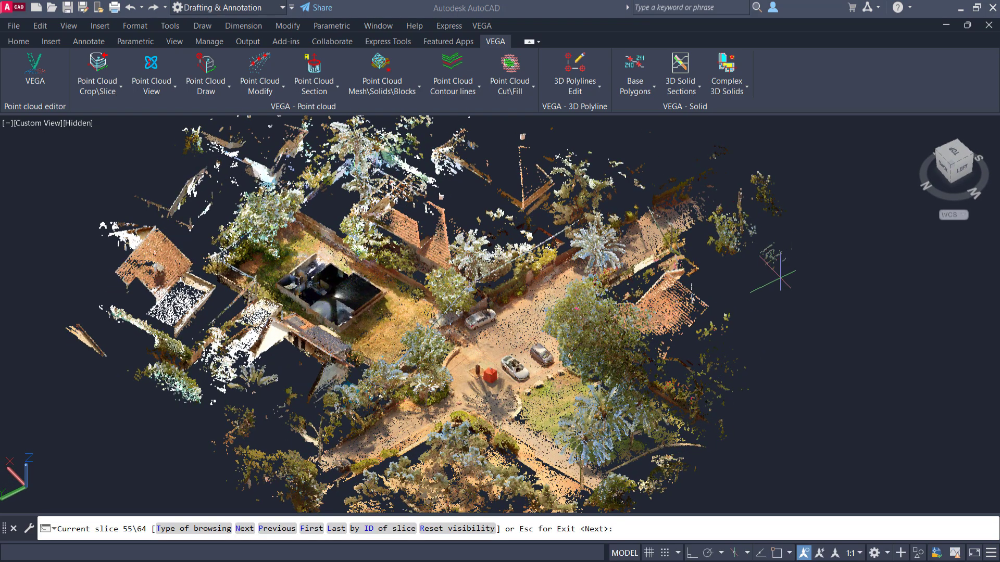
{"action": "mouse_move", "coordinate": [677, 345]}
{"action": "middle_mouse_down", "text": "shift"}
{"action": "mouse_move", "coordinate": [627, 364]}
{"action": "mouse_move", "coordinate": [673, 332]}
{"action": "middle_mouse_up", "text": "shift"}
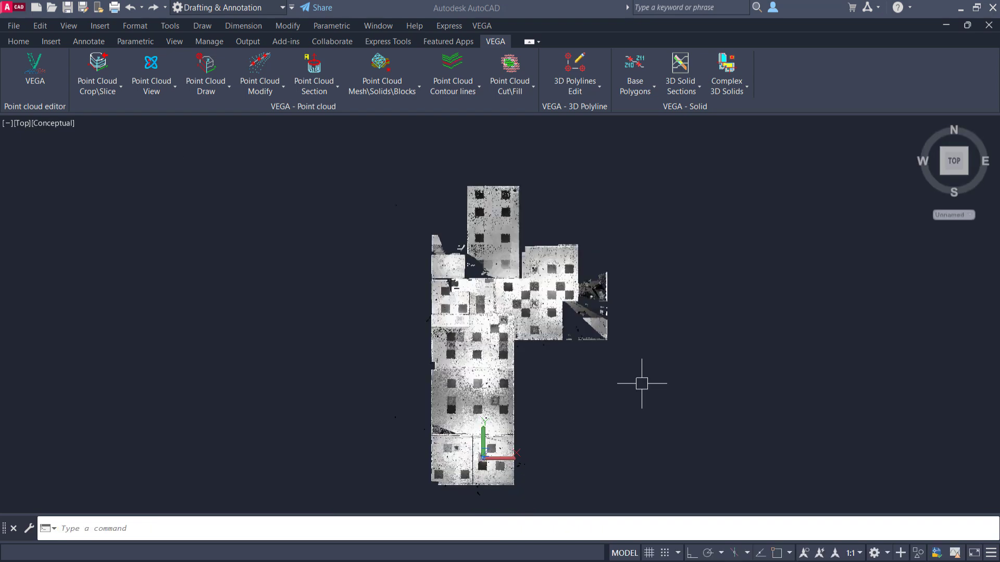
Step: Create dynamic slices of the building interior point cloud along Z, with a slice region outlined around its full length and height in front view
{"action": "middle_click_drag", "start_coordinate": [608, 411], "coordinate": [576, 384], "text": "shift"}
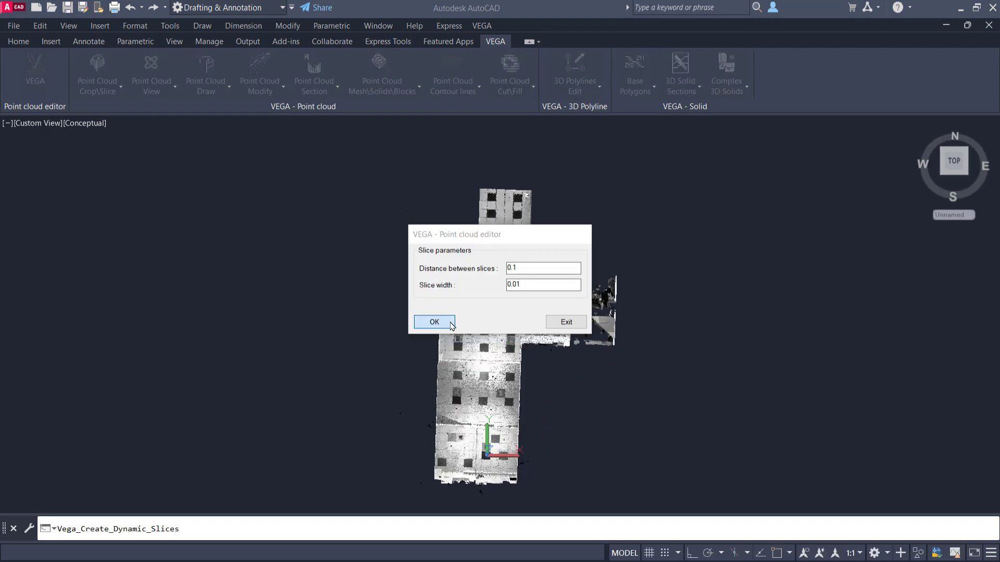
{"action": "left_click", "coordinate": [451, 323]}
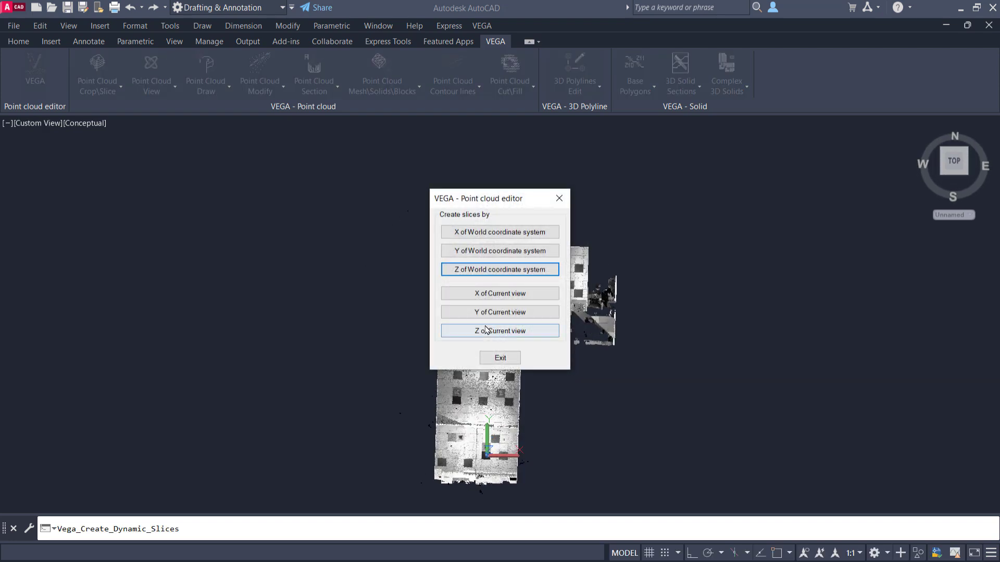
{"action": "left_click", "coordinate": [493, 328]}
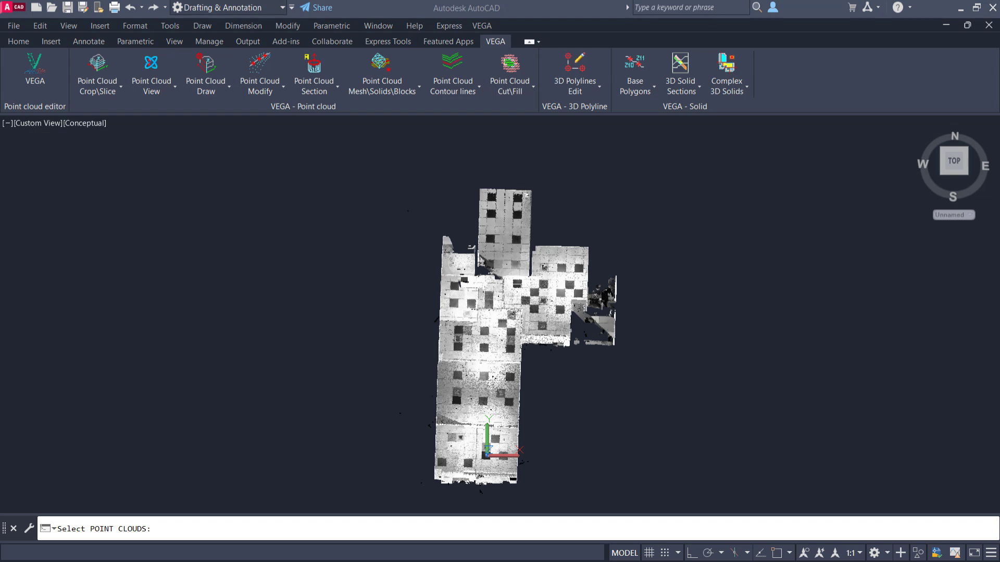
{"action": "left_click", "coordinate": [529, 306]}
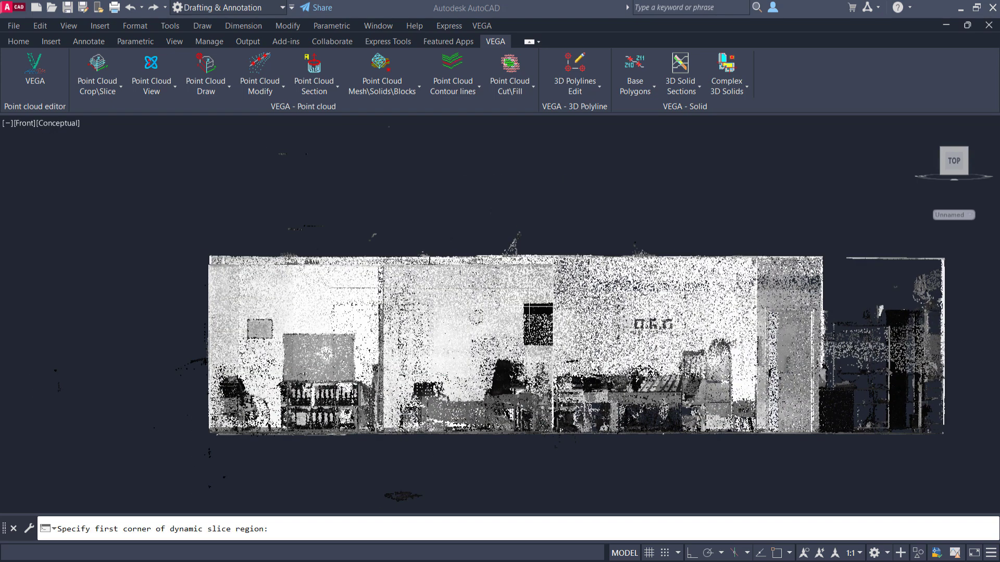
{"action": "left_click", "coordinate": [193, 440]}
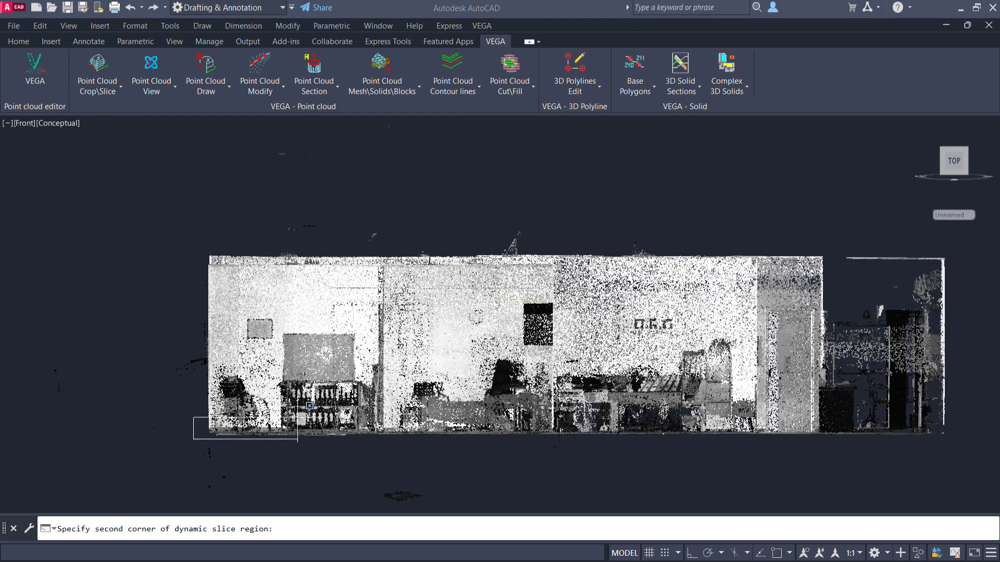
{"action": "left_click", "coordinate": [958, 254]}
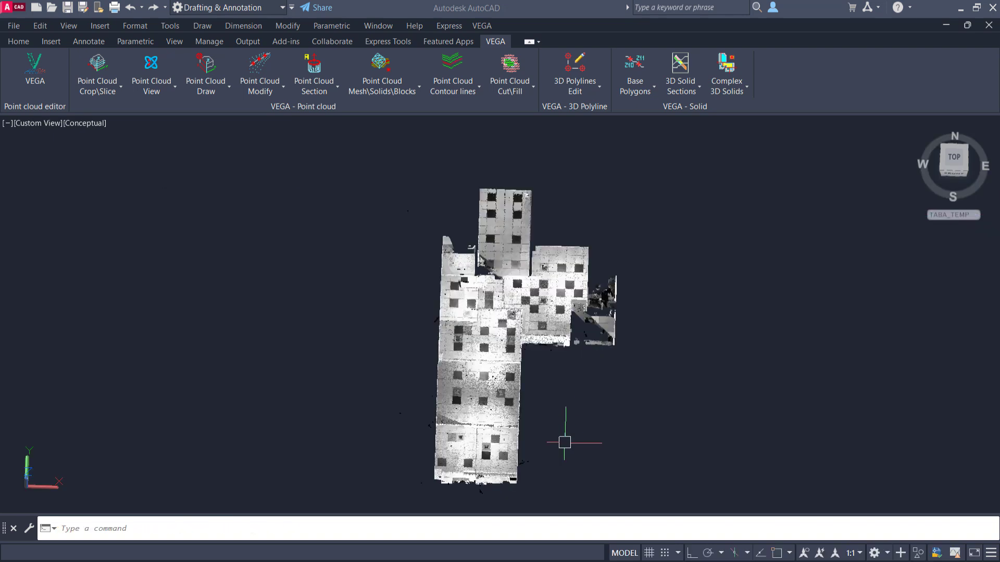
Step: Browse the building's dynamic slices down to slice 11 in an angled view, with the rooms seen from above
{"action": "middle_click_drag", "start_coordinate": [565, 440], "coordinate": [588, 371], "text": "shift"}
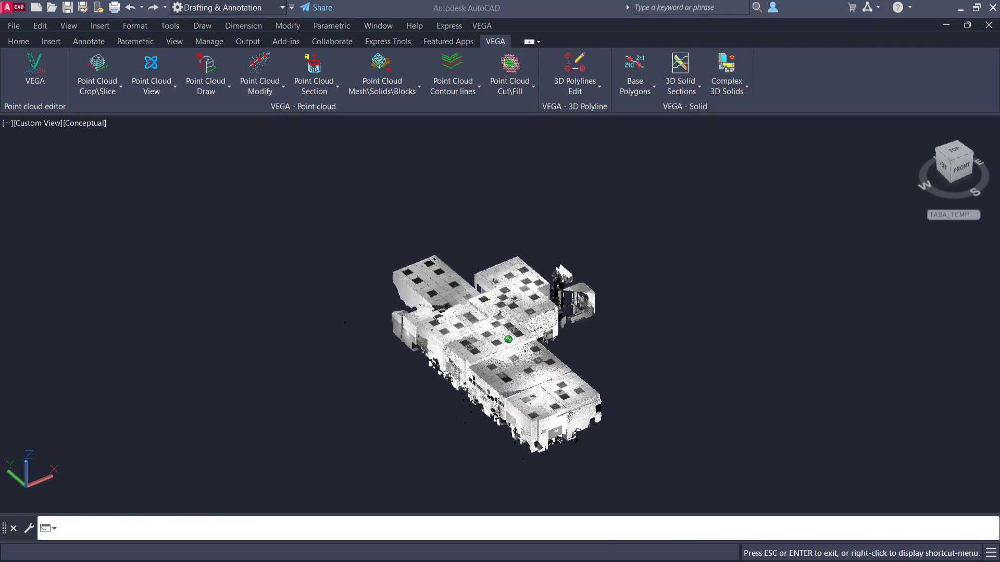
{"action": "left_click", "coordinate": [98, 91]}
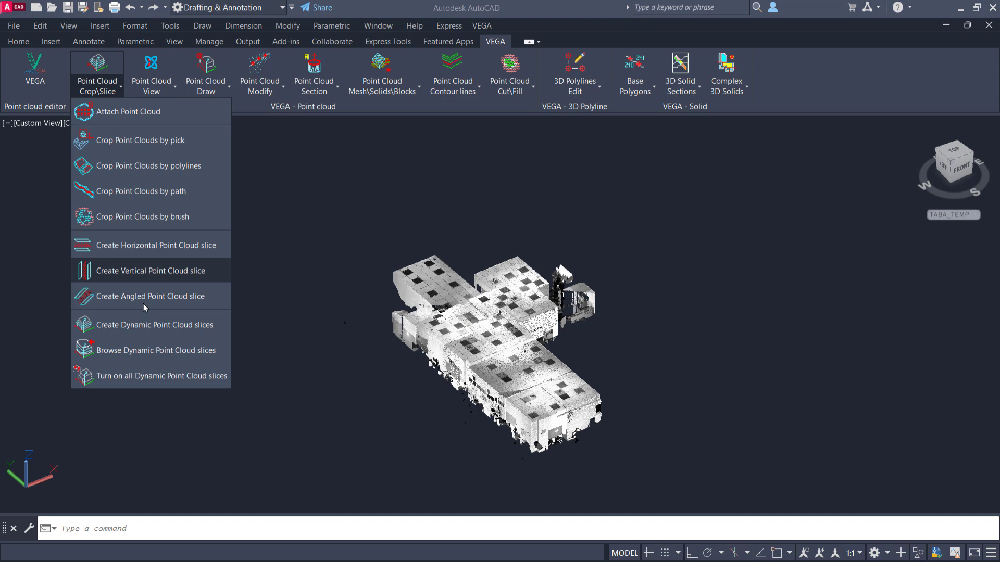
{"action": "left_click", "coordinate": [145, 350]}
{"action": "key", "text": "Return"}
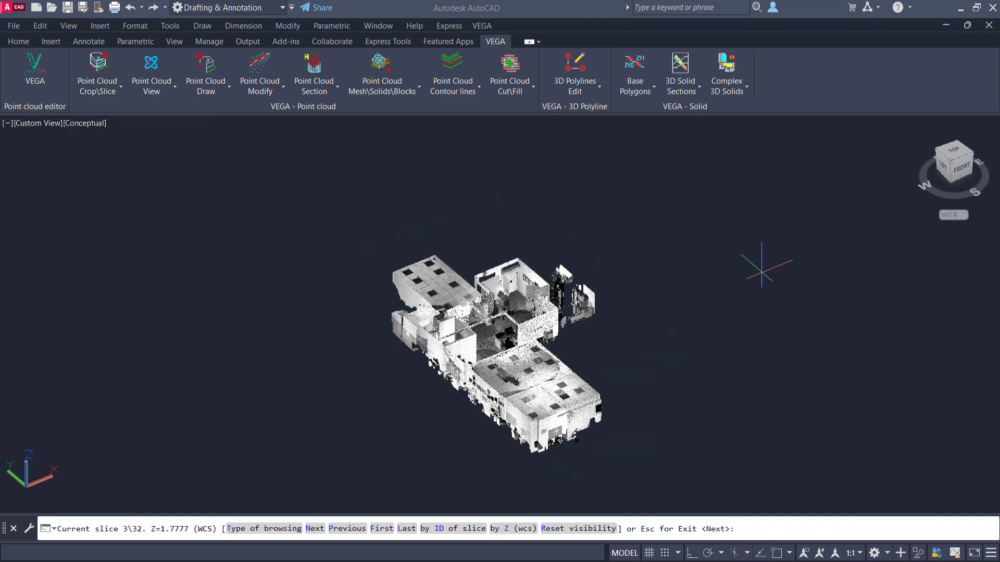
{"action": "key", "text": "Return"}
{"action": "key", "text": "Return"}
{"action": "scroll", "coordinate": [645, 385], "scroll_direction": "up", "scroll_amount": 4}
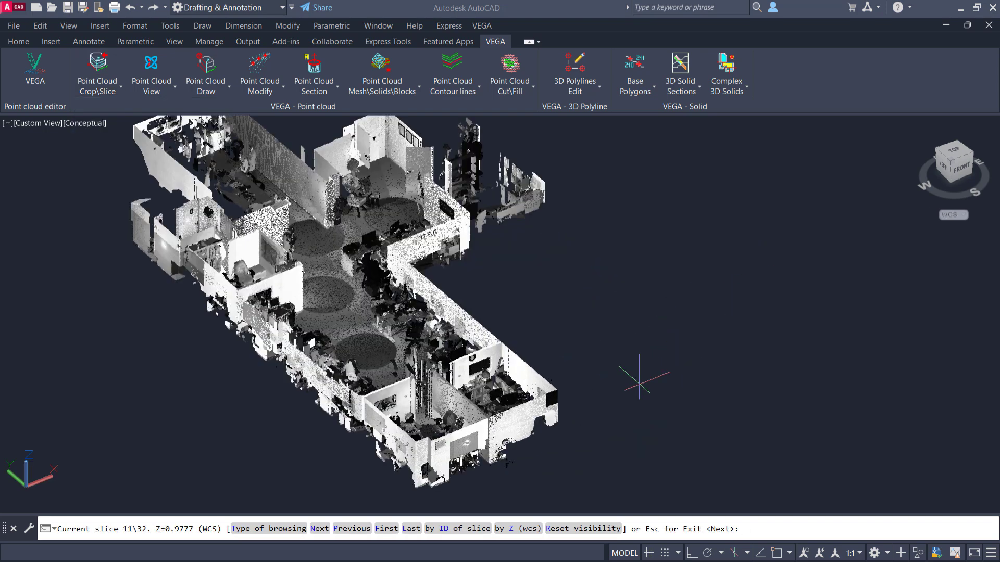
{"action": "middle_click_drag", "start_coordinate": [643, 336], "coordinate": [677, 347]}
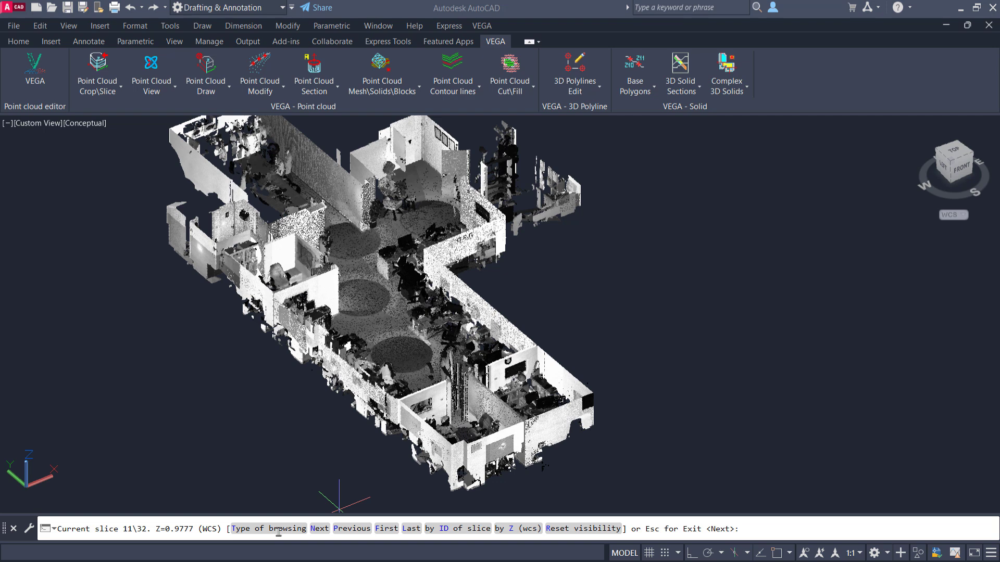
Step: Set the type of browsing to from First to current slice and advance to slice 21
{"action": "left_click", "coordinate": [279, 529]}
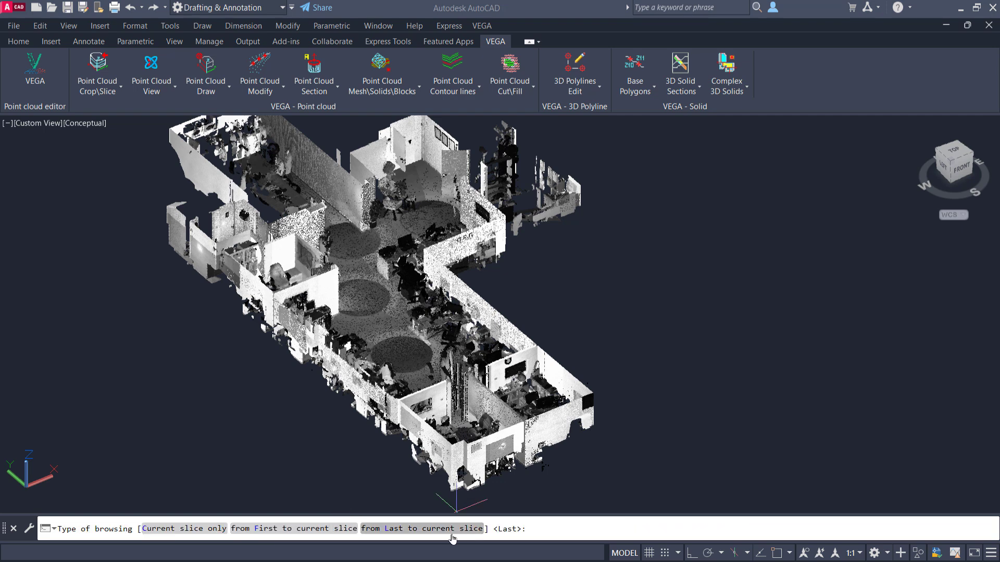
{"action": "left_click", "coordinate": [306, 529]}
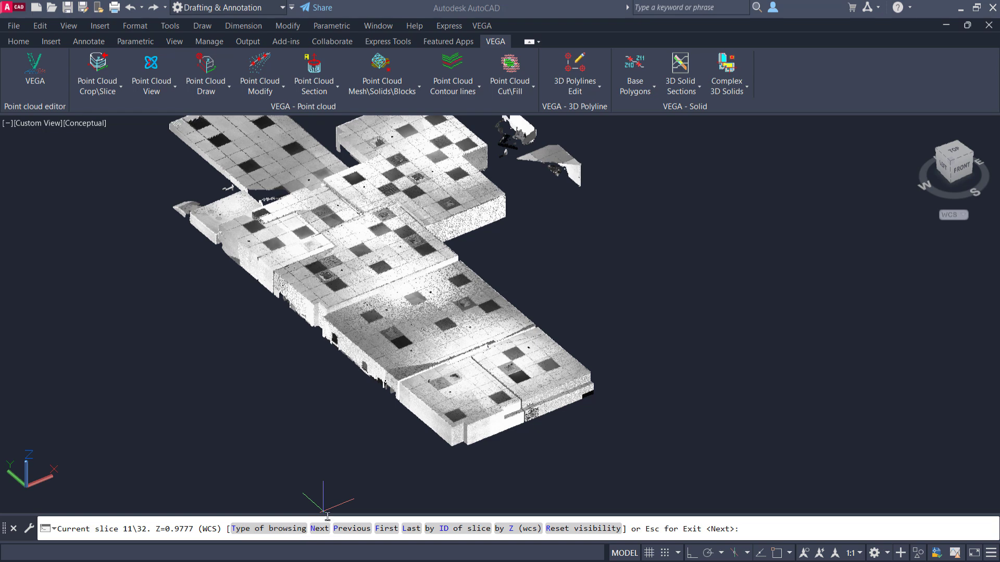
{"action": "key", "text": "Return"}
{"action": "key", "text": "Return"}
{"action": "key", "text": "Return"}
{"action": "key", "text": "Return"}
{"action": "key", "text": "Return"}
{"action": "key", "text": "Return"}
{"action": "key", "text": "Return"}
{"action": "key", "text": "Return"}
{"action": "key", "text": "Return"}
{"action": "key", "text": "Return"}
{"action": "key", "text": "Return"}
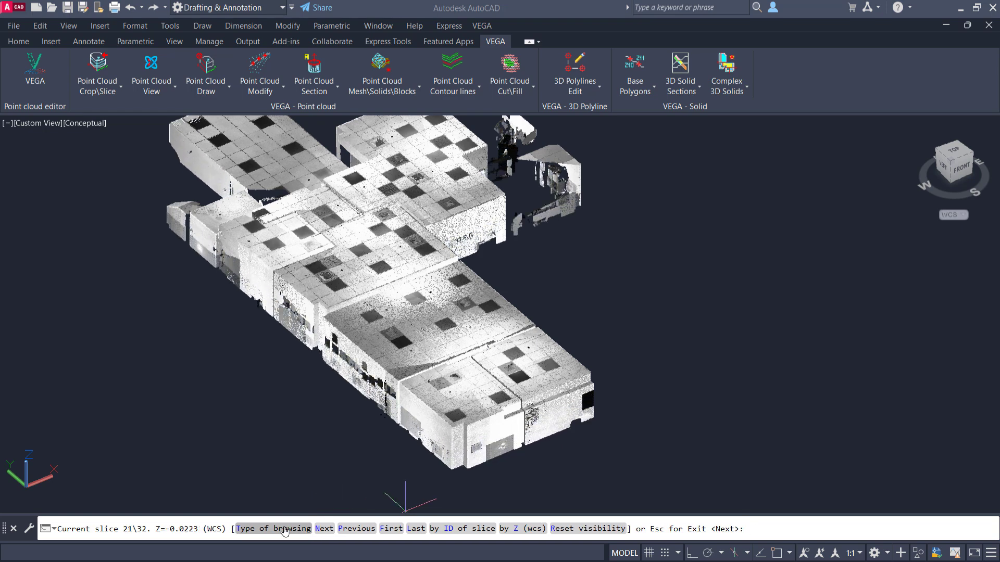
Step: Set the type of browsing to Current slice only for slice 21 and end the browsing
{"action": "left_click", "coordinate": [283, 530]}
{"action": "mouse_move", "coordinate": [508, 464]}
{"action": "middle_mouse_down", "text": "shift"}
{"action": "mouse_move", "coordinate": [505, 375]}
{"action": "mouse_move", "coordinate": [484, 424]}
{"action": "mouse_move", "coordinate": [493, 441]}
{"action": "middle_mouse_up", "text": "shift"}
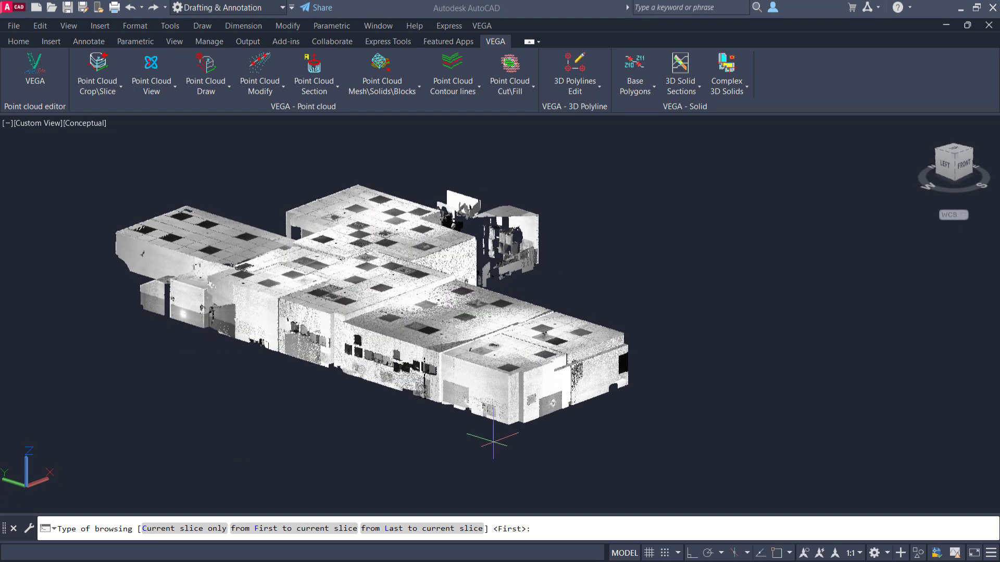
{"action": "left_click", "coordinate": [208, 529]}
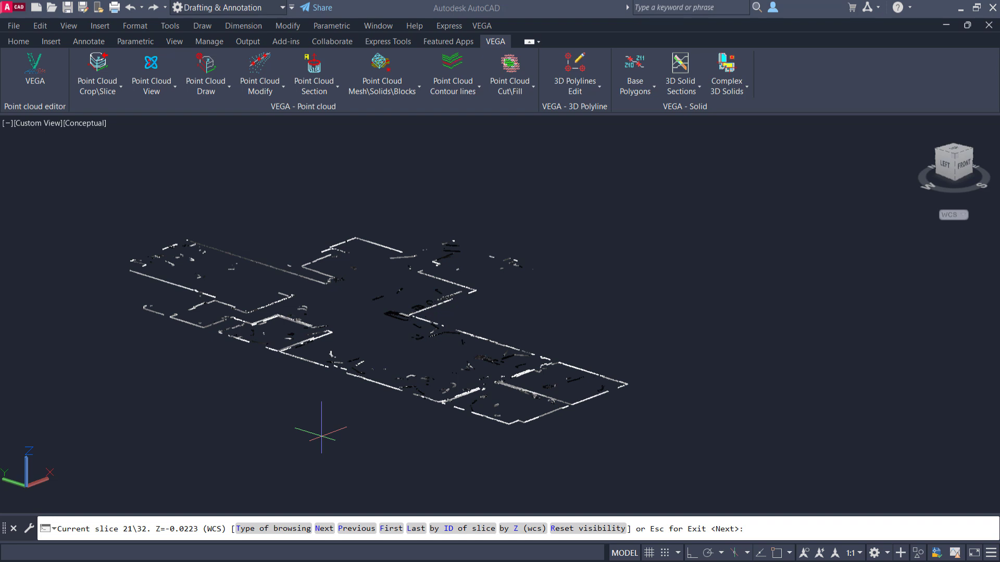
{"action": "key", "text": "Escape"}
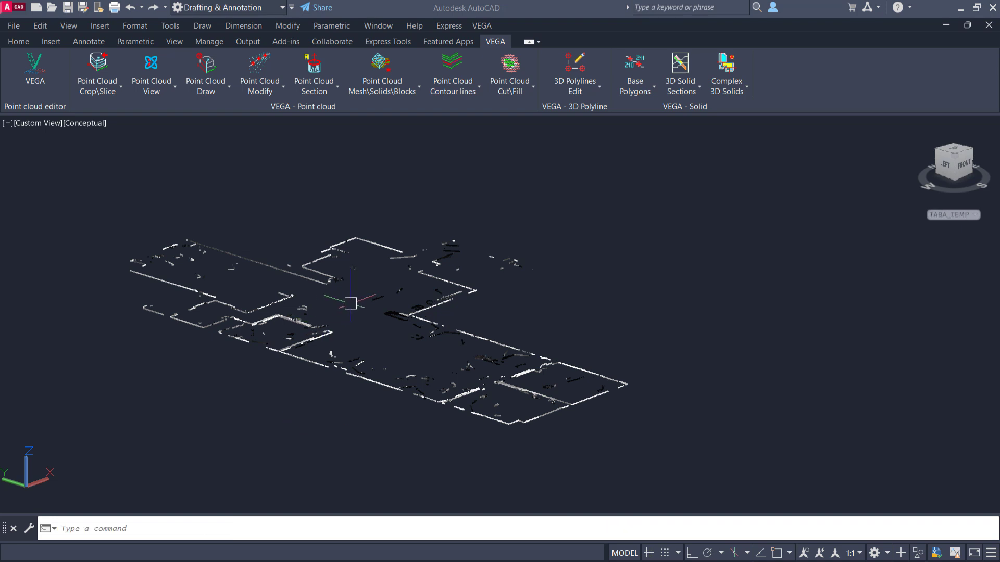
Step: Switch to the top view and display the building's point cloud slice in Object Color
{"action": "left_click", "coordinate": [953, 152]}
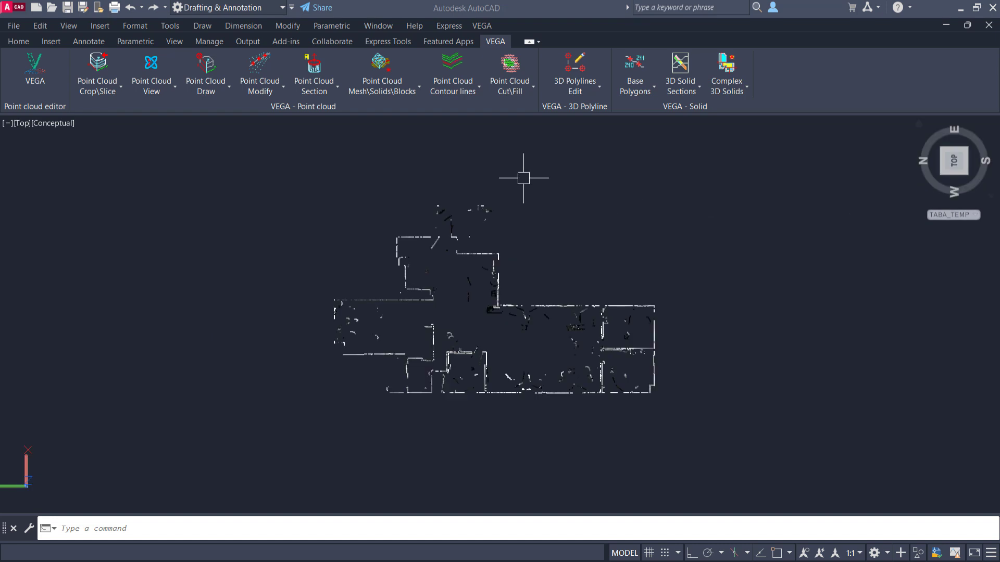
{"action": "left_click", "coordinate": [502, 274]}
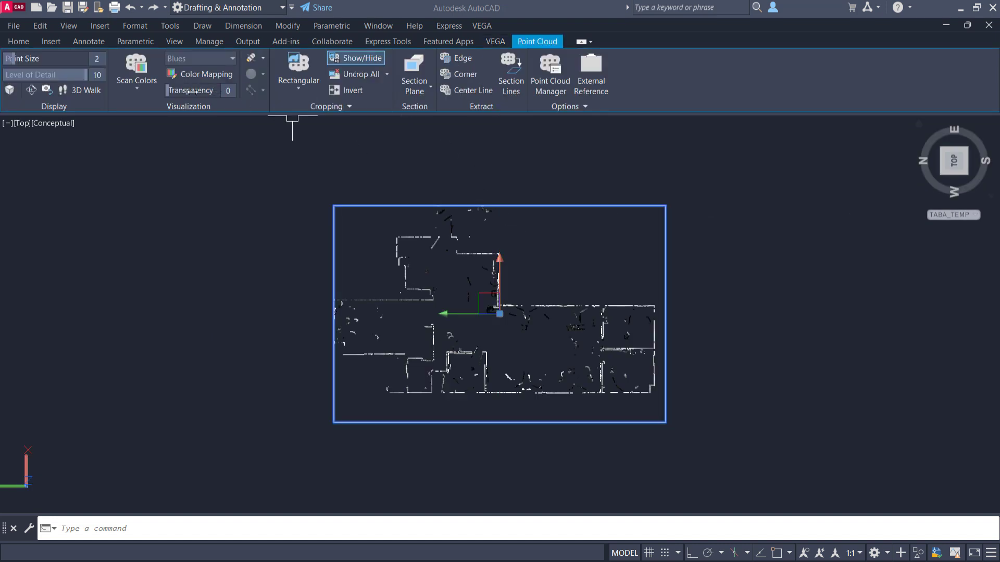
{"action": "left_click", "coordinate": [137, 90]}
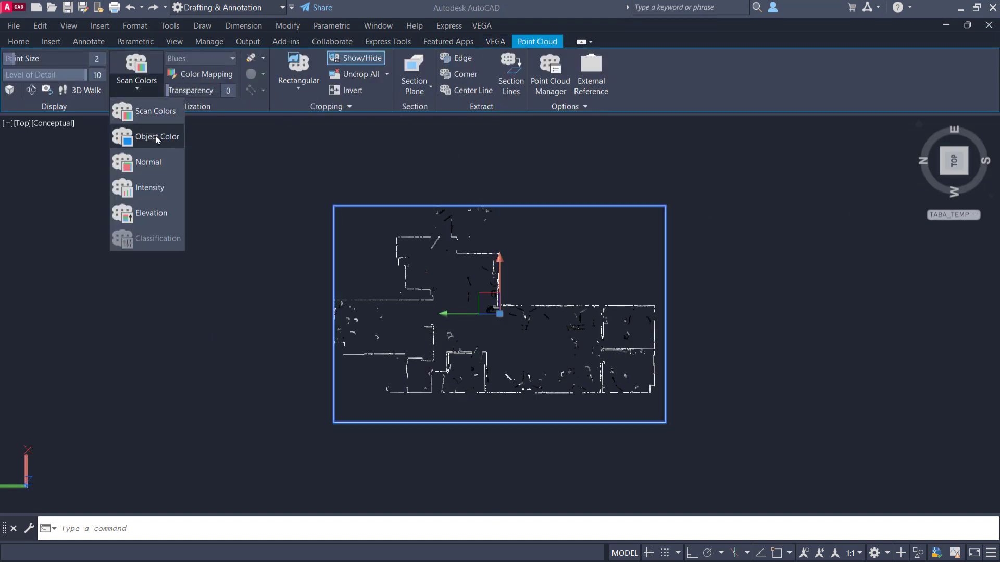
{"action": "left_click", "coordinate": [157, 137]}
{"action": "key", "text": "Escape"}
{"action": "scroll", "coordinate": [529, 207], "scroll_direction": "up", "scroll_amount": 2}
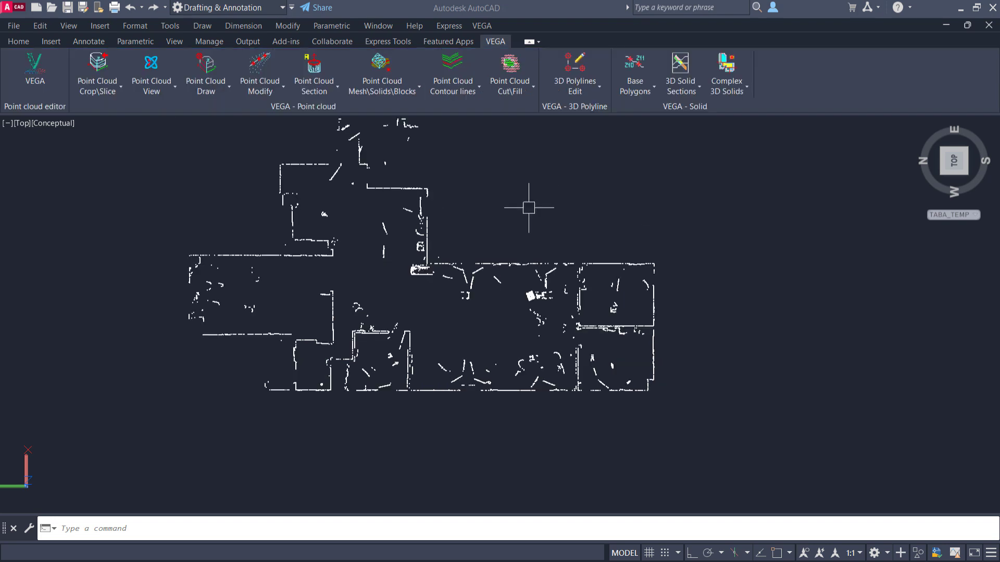
Step: Browse the building's individual dynamic slices in top view, stop at slice 4, and end the browsing
{"action": "left_click", "coordinate": [118, 92]}
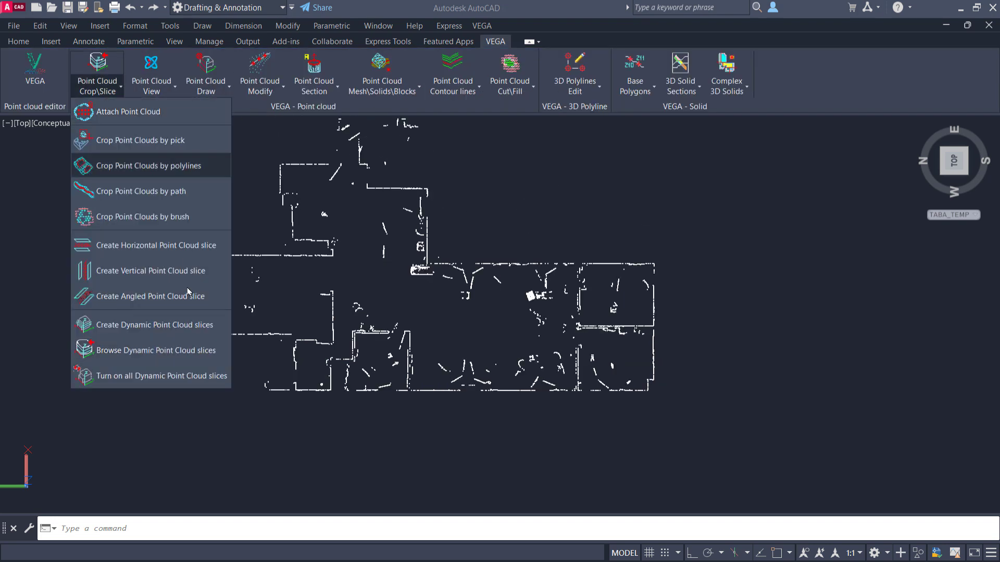
{"action": "left_click", "coordinate": [159, 378]}
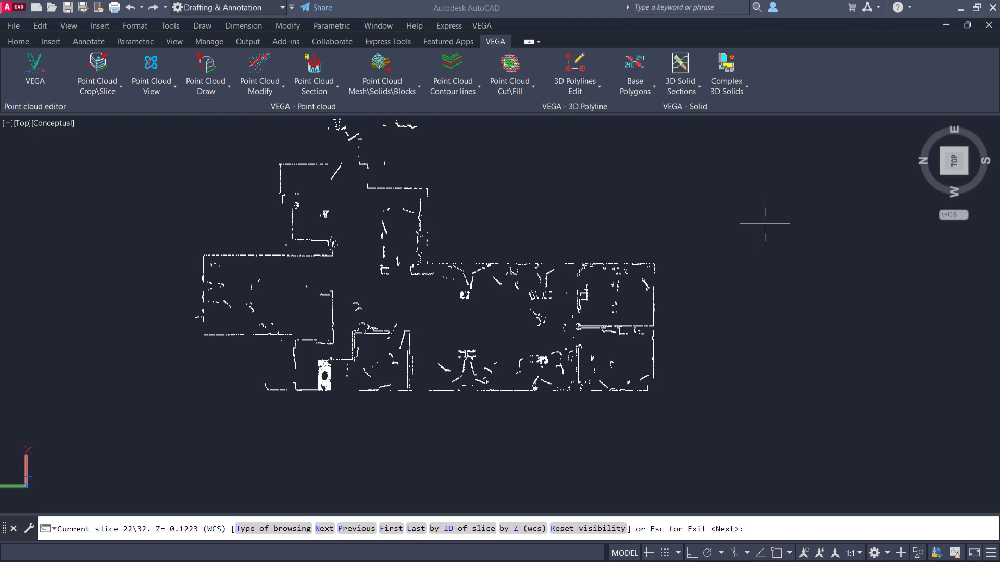
{"action": "key", "text": "Return"}
{"action": "key", "text": "Return"}
{"action": "key", "text": "Return"}
{"action": "key", "text": "Return"}
{"action": "key", "text": "Return"}
{"action": "key", "text": "Return"}
{"action": "key", "text": "Return"}
{"action": "key", "text": "Return"}
{"action": "key", "text": "Return"}
{"action": "key", "text": "Return"}
{"action": "key", "text": "Return"}
{"action": "key", "text": "Return"}
{"action": "key", "text": "Return"}
{"action": "key", "text": "Return"}
{"action": "key", "text": "Return"}
{"action": "key", "text": "Return"}
{"action": "key", "text": "Return"}
{"action": "key", "text": "Return"}
{"action": "key", "text": "Return"}
{"action": "key", "text": "Return"}
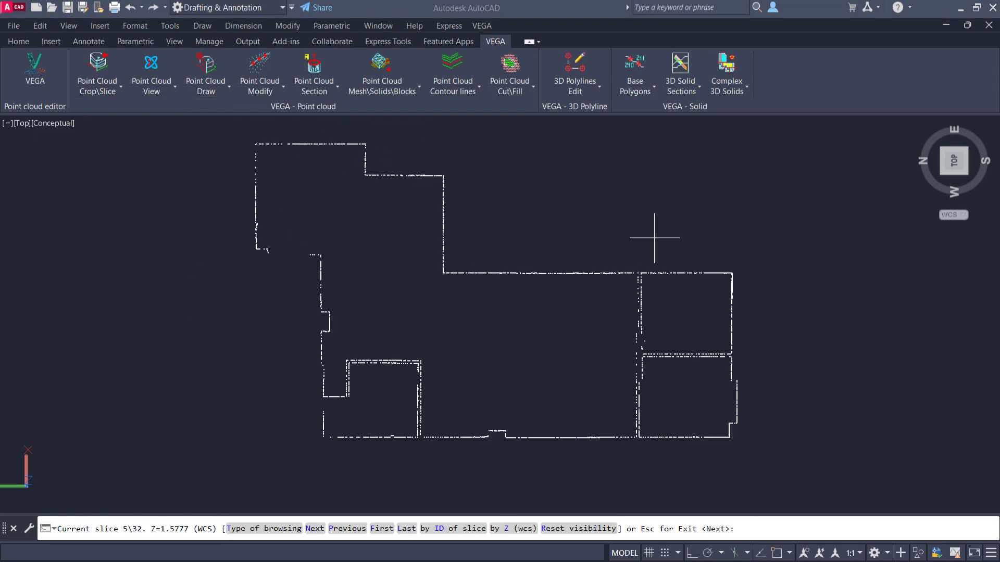
{"action": "key", "text": "Return"}
{"action": "key", "text": "Return"}
{"action": "key", "text": "Return"}
{"action": "key", "text": "Return"}
{"action": "key", "text": "Return"}
{"action": "key", "text": "Return"}
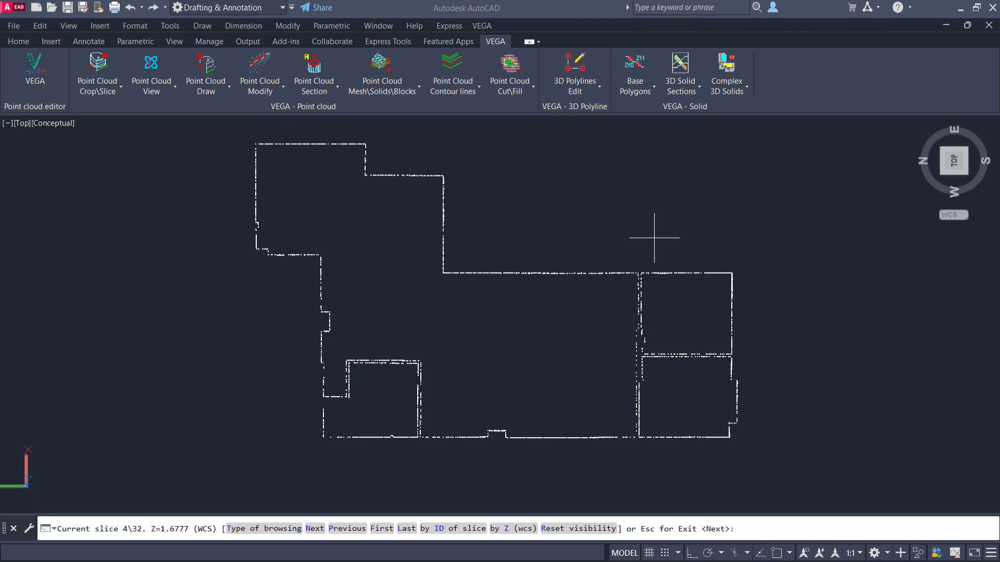
{"action": "key", "text": "Escape"}
Step: Start a Polyline by Point cloud with the VEGA pointer at the plan's lower-right corner and trace the lower wall around its small recess
{"action": "left_click", "coordinate": [206, 90]}
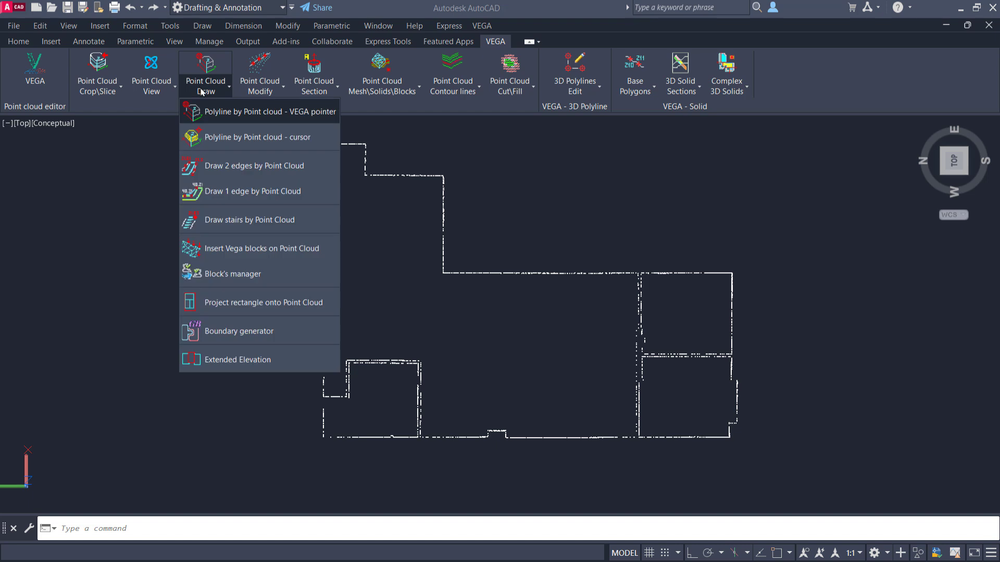
{"action": "left_click", "coordinate": [264, 113]}
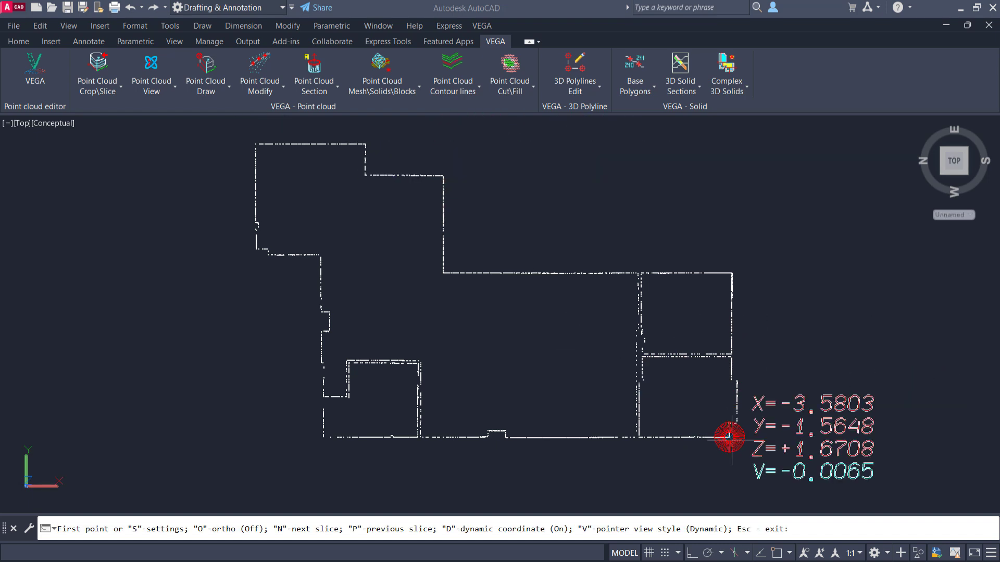
{"action": "scroll", "coordinate": [729, 436], "scroll_direction": "up", "scroll_amount": 2}
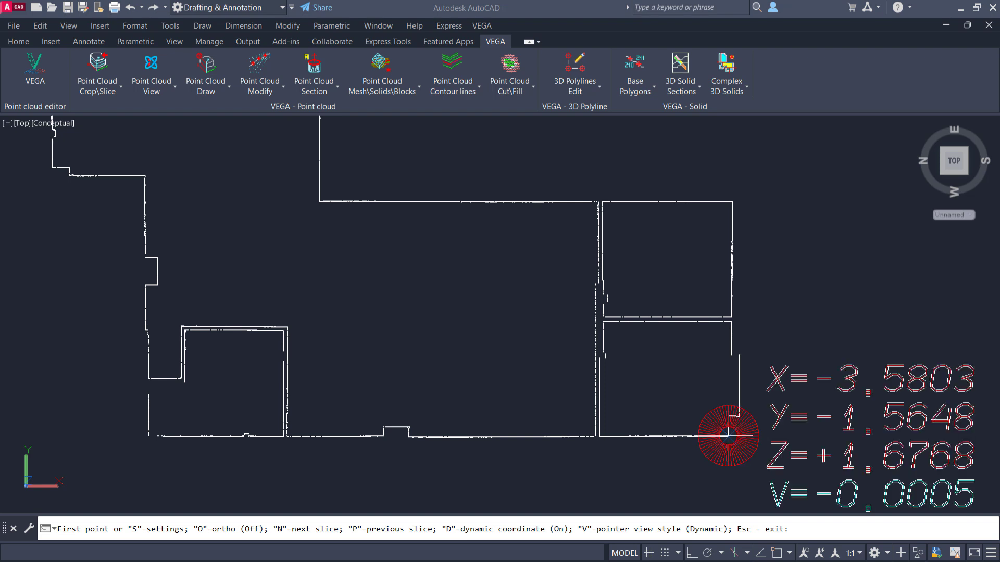
{"action": "left_click", "coordinate": [728, 437]}
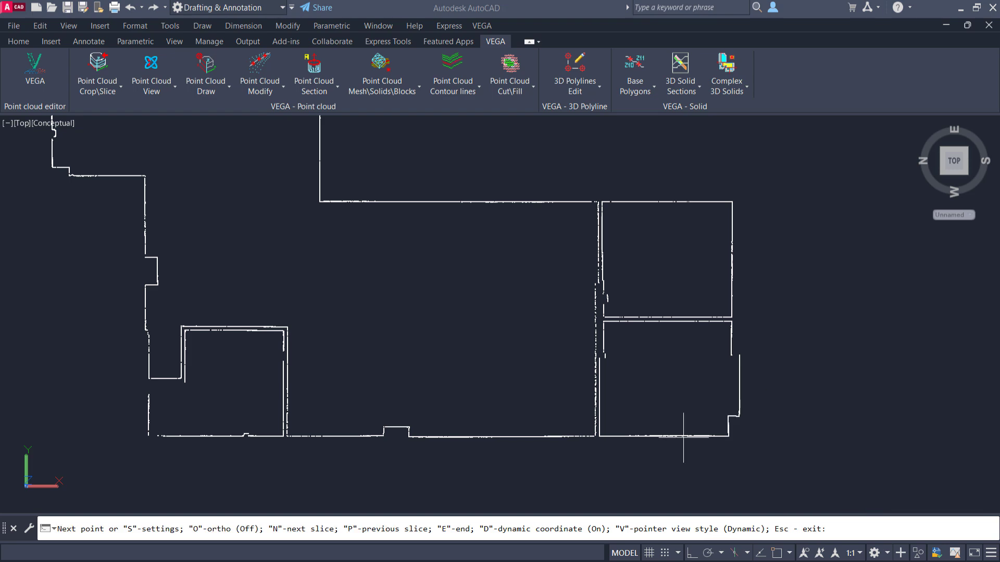
{"action": "left_click", "coordinate": [405, 435]}
{"action": "left_click", "coordinate": [408, 426]}
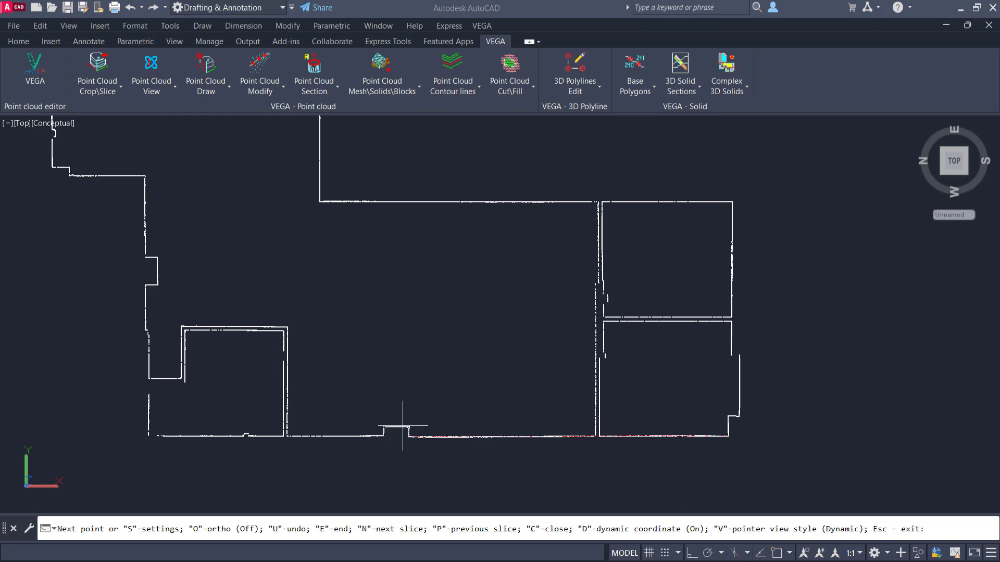
{"action": "scroll", "coordinate": [383, 425], "scroll_direction": "up", "scroll_amount": 5}
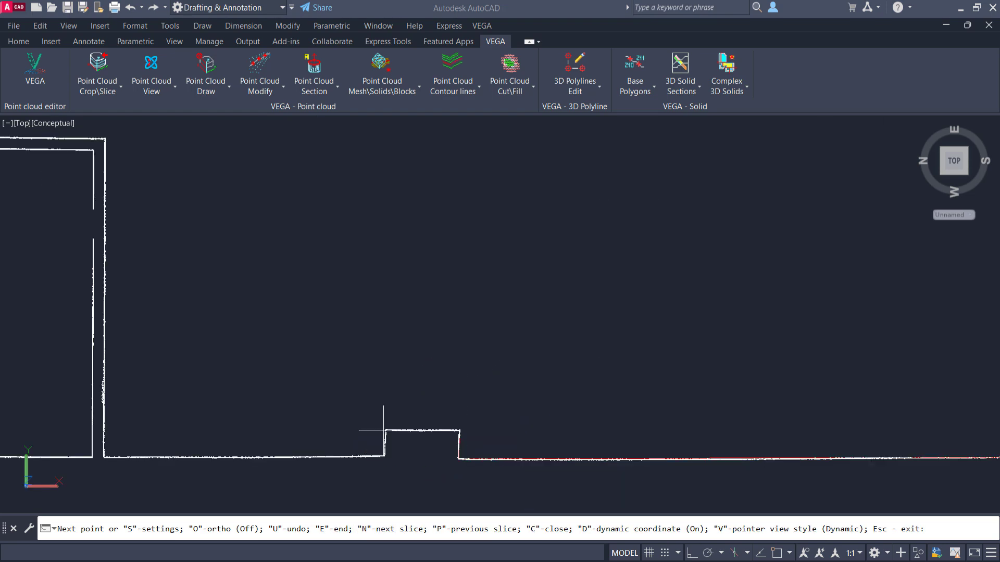
{"action": "left_click", "coordinate": [384, 430]}
Step: Continue the polyline to the plan's lower-left corner and up the left wall around its small rectangular projection
{"action": "scroll", "coordinate": [385, 454], "scroll_direction": "down", "scroll_amount": 5}
{"action": "scroll", "coordinate": [358, 428], "scroll_direction": "up", "scroll_amount": 3}
{"action": "left_click", "coordinate": [287, 350]}
{"action": "left_click", "coordinate": [287, 313]}
{"action": "left_click", "coordinate": [296, 313]}
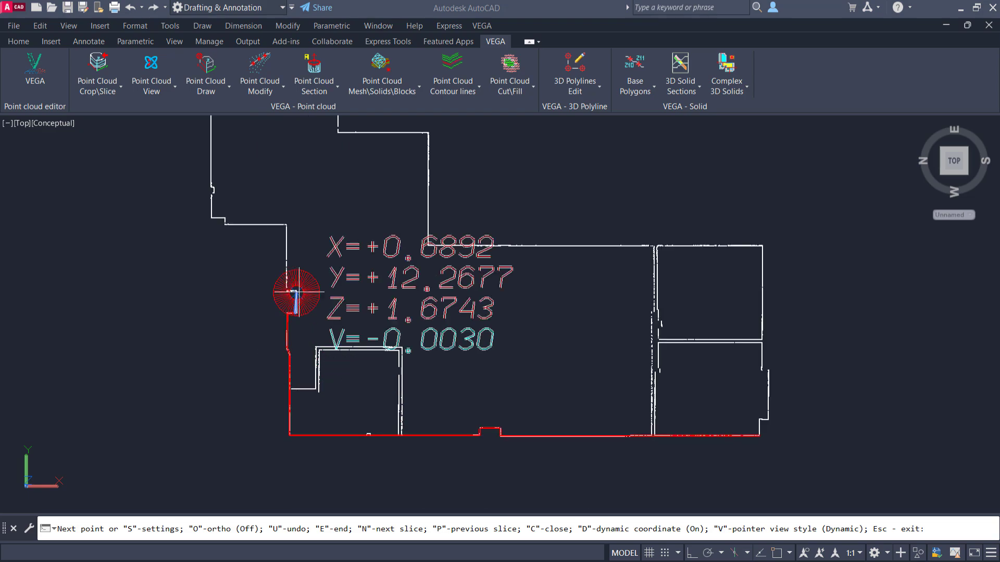
{"action": "left_click", "coordinate": [296, 291]}
{"action": "left_click", "coordinate": [286, 291]}
Step: Trace the stepped walls around the plan's upper-left room, continuing along its upper wall and down its short right side
{"action": "left_click", "coordinate": [287, 224]}
{"action": "left_click", "coordinate": [225, 225]}
{"action": "middle_click_drag", "start_coordinate": [211, 177], "coordinate": [197, 326]}
{"action": "left_click", "coordinate": [196, 244]}
{"action": "left_click", "coordinate": [323, 245]}
{"action": "left_click", "coordinate": [323, 281]}
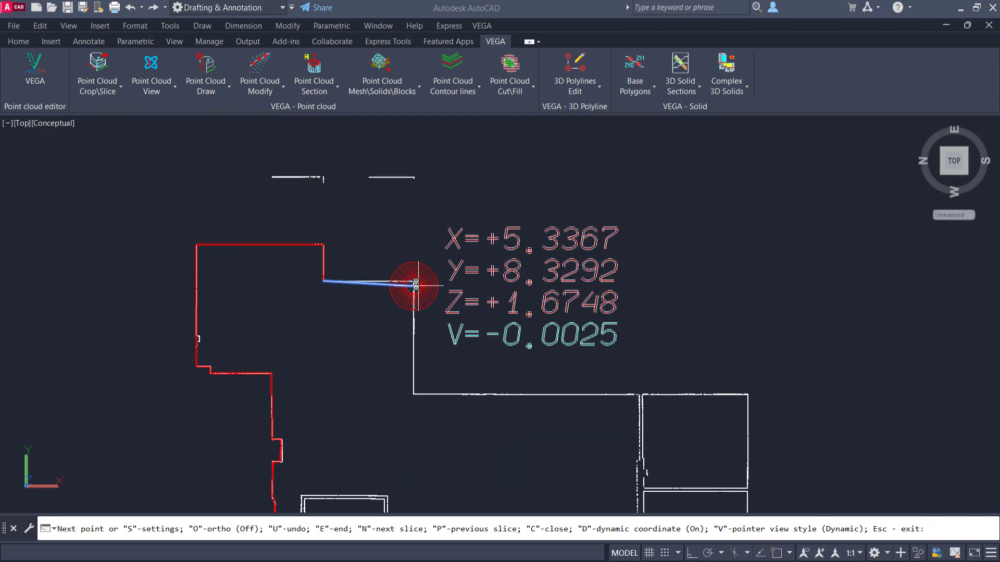
Step: Trace the remaining upper and right walls back to the starting corner, completing the outline, and end the polyline command
{"action": "left_click", "coordinate": [414, 281]}
{"action": "left_click", "coordinate": [414, 394]}
{"action": "left_click", "coordinate": [748, 394]}
{"action": "middle_click_drag", "start_coordinate": [747, 504], "coordinate": [687, 293]}
{"action": "scroll", "coordinate": [687, 294], "scroll_direction": "up", "scroll_amount": 2}
{"action": "left_click", "coordinate": [683, 384]}
{"action": "left_click", "coordinate": [684, 407]}
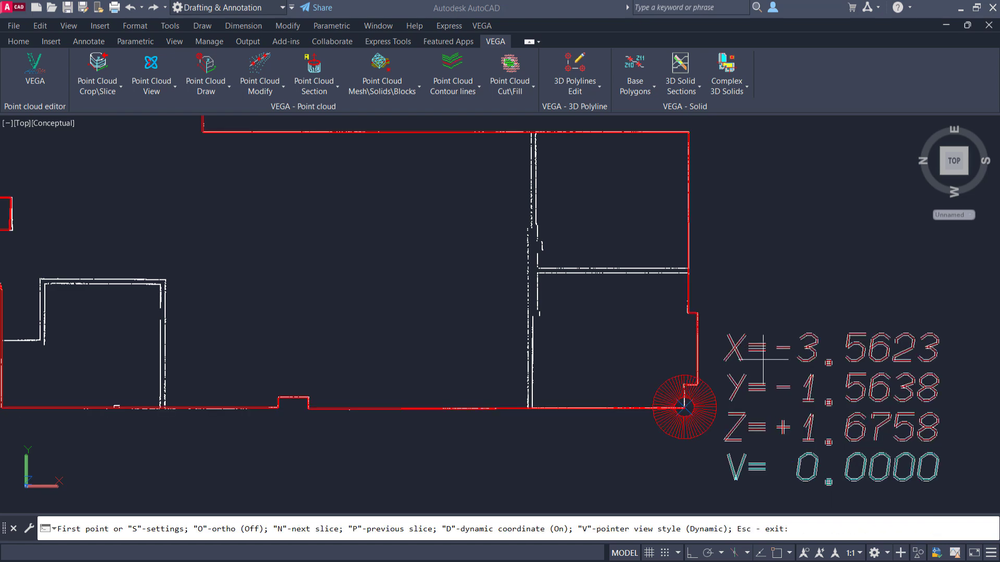
{"action": "key", "text": "Escape"}
Step: Orbit to a 3D view of the slice, reduce the point cloud's point size, and clear the selection
{"action": "scroll", "coordinate": [750, 367], "scroll_direction": "down", "scroll_amount": 3}
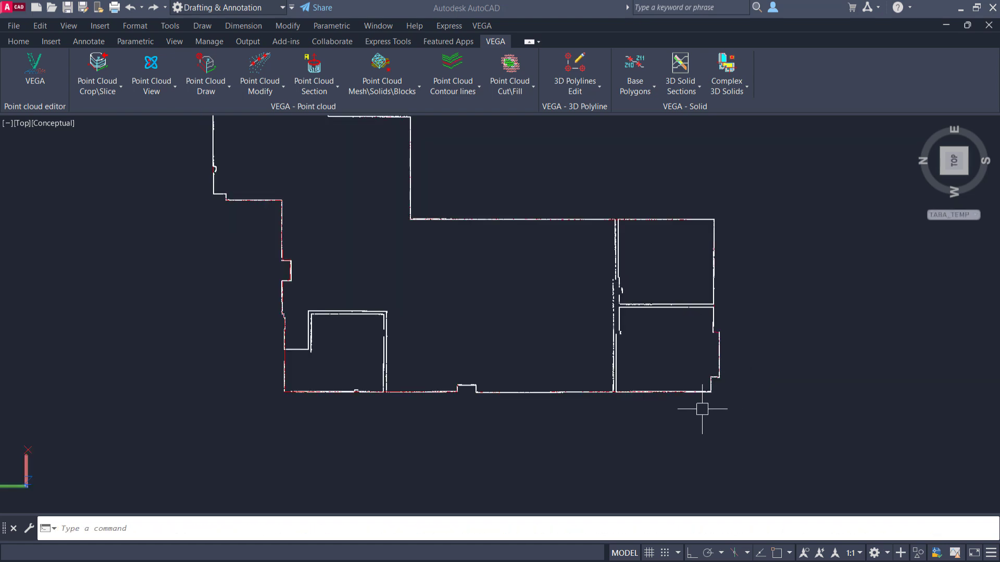
{"action": "middle_click_drag", "start_coordinate": [705, 406], "coordinate": [661, 315], "text": "shift"}
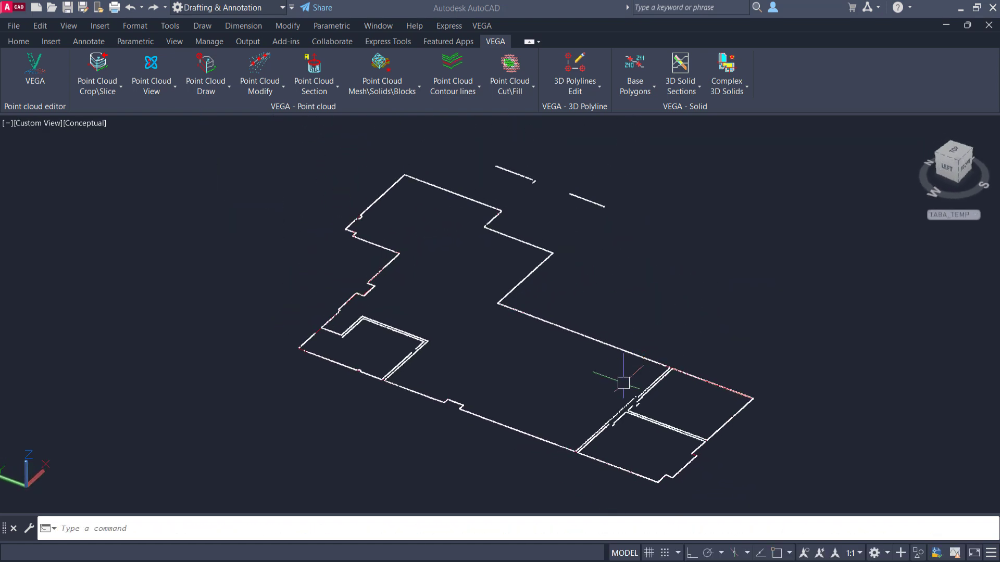
{"action": "middle_click_drag", "start_coordinate": [589, 364], "coordinate": [550, 341]}
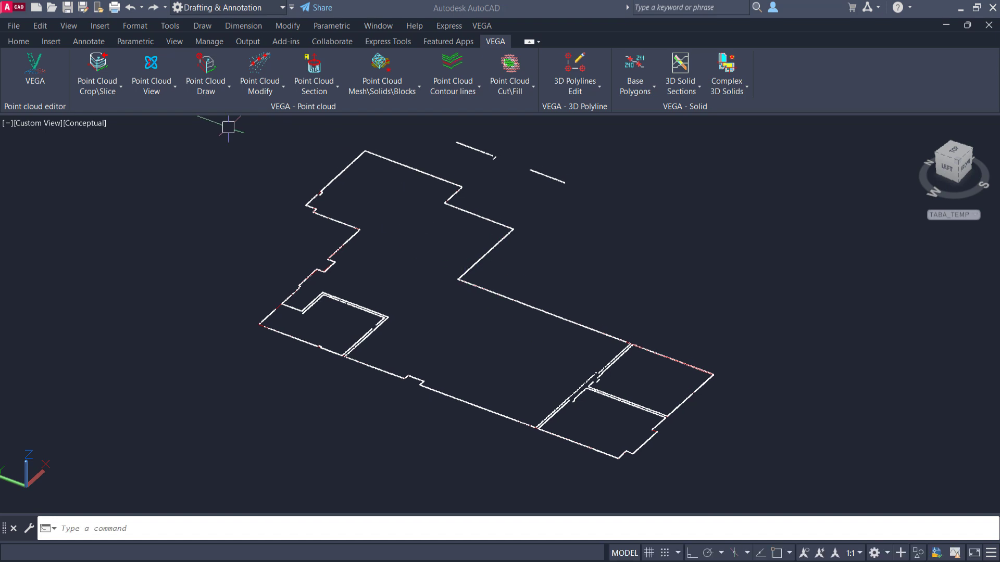
{"action": "left_click", "coordinate": [546, 175]}
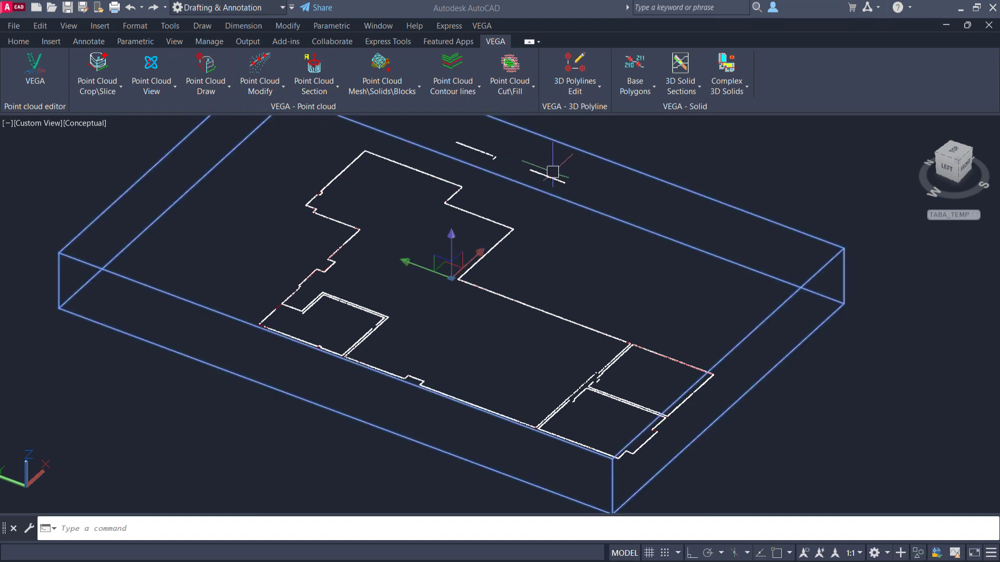
{"action": "mouse_move", "coordinate": [202, 96]}
{"action": "left_mouse_down"}
{"action": "mouse_move", "coordinate": [252, 105]}
{"action": "mouse_move", "coordinate": [199, 96]}
{"action": "left_mouse_up"}
{"action": "key", "text": "Escape"}
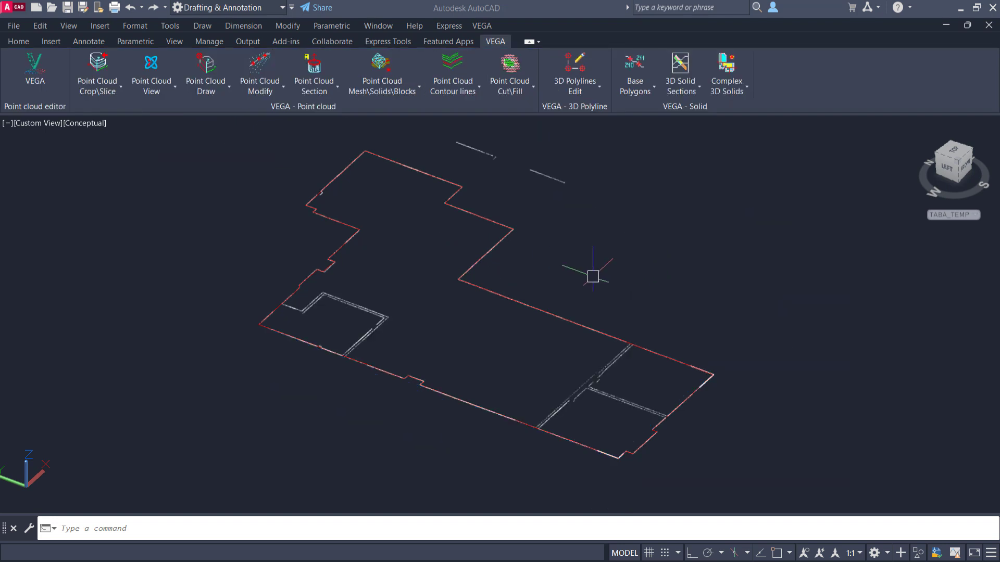
{"action": "scroll", "coordinate": [599, 296], "scroll_direction": "up", "scroll_amount": 2}
{"action": "middle_click_drag", "start_coordinate": [599, 296], "coordinate": [585, 219]}
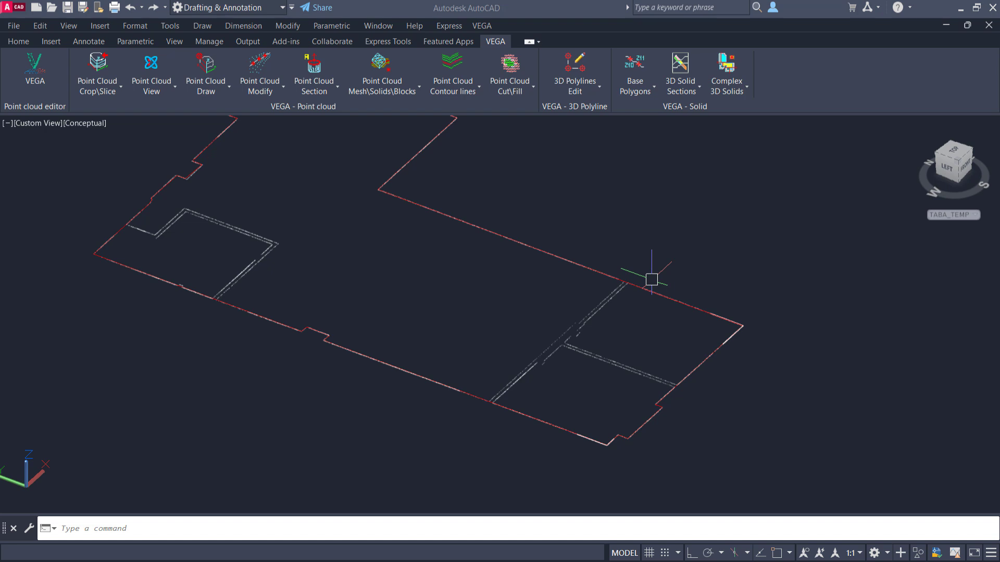
{"action": "scroll", "coordinate": [611, 310], "scroll_direction": "down", "scroll_amount": 5}
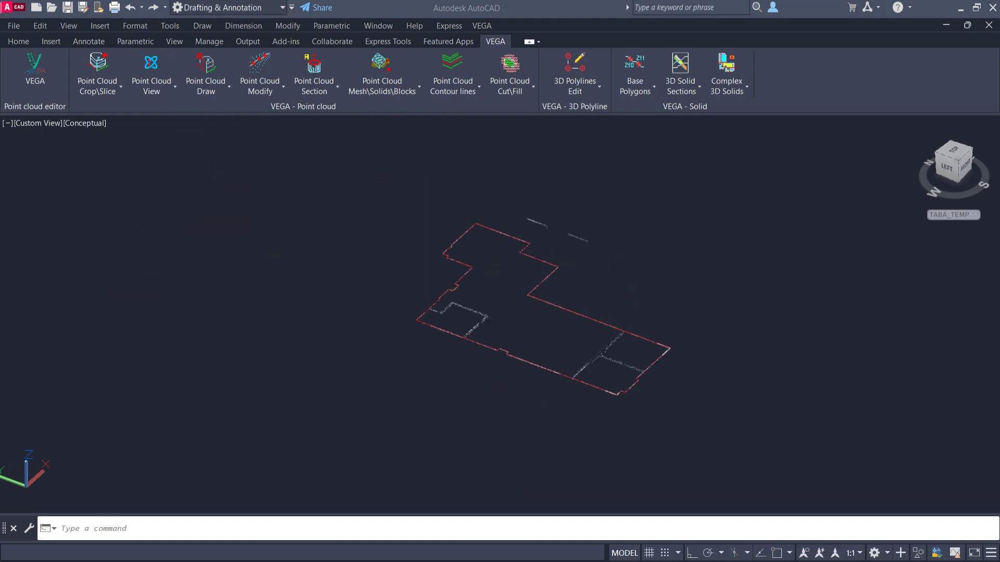